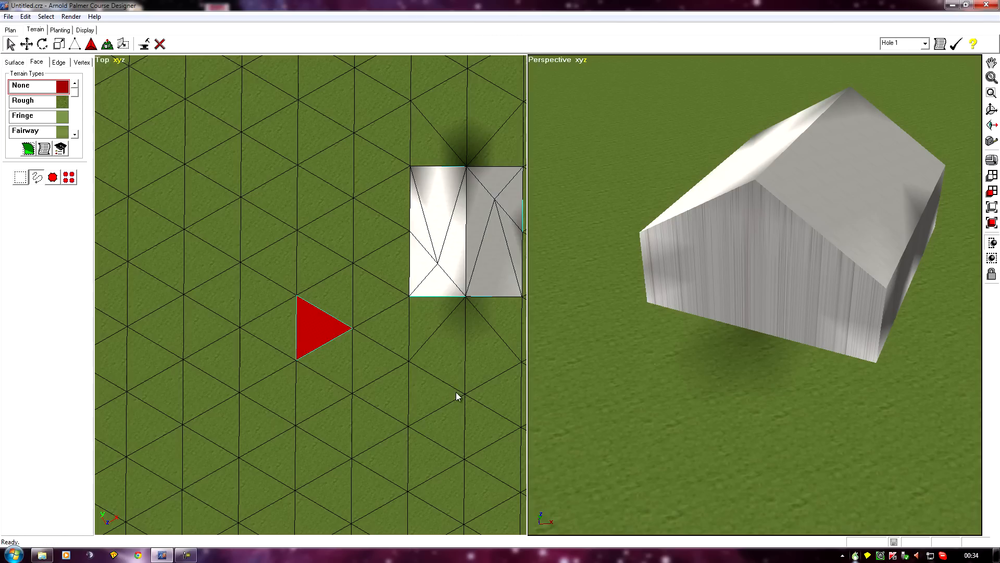
Select the barn's front gable wall face
left_click(363, 391)
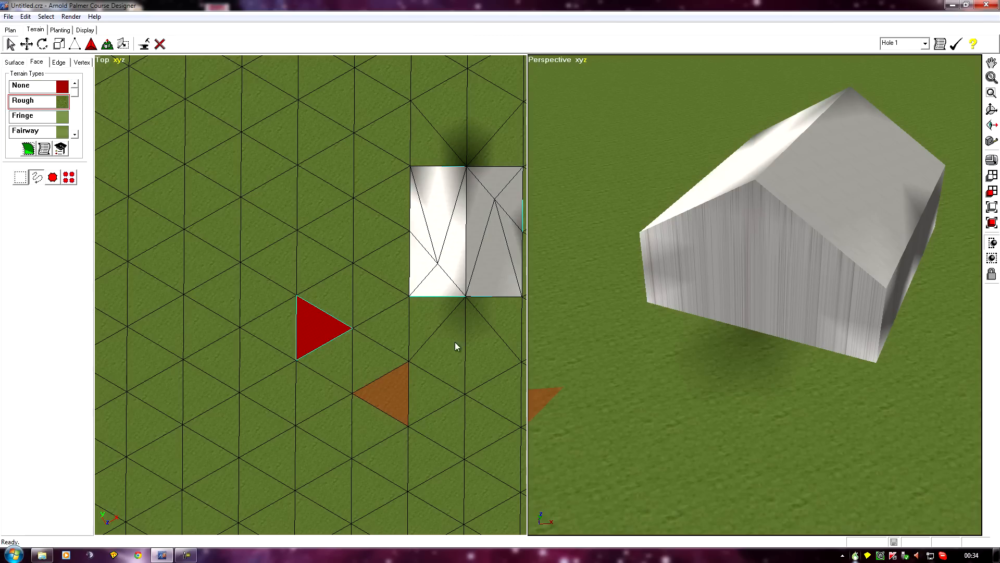
left_click_drag(603, 312, 802, 443)
left_click_drag(627, 409, 757, 443)
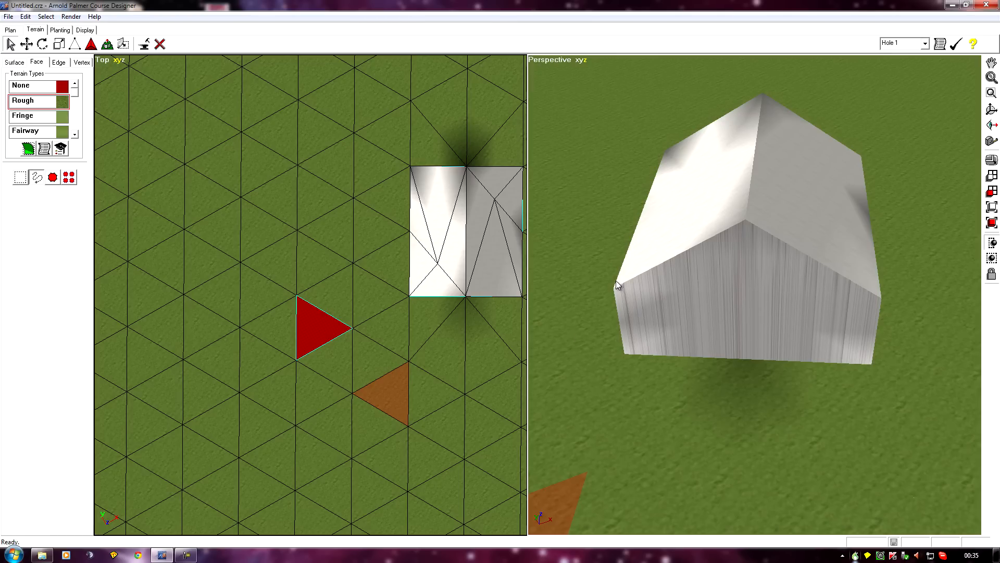
mouse_move(626, 303)
left_mouse_down()
mouse_move(690, 280)
mouse_move(802, 297)
mouse_move(775, 342)
mouse_move(681, 336)
left_mouse_up()
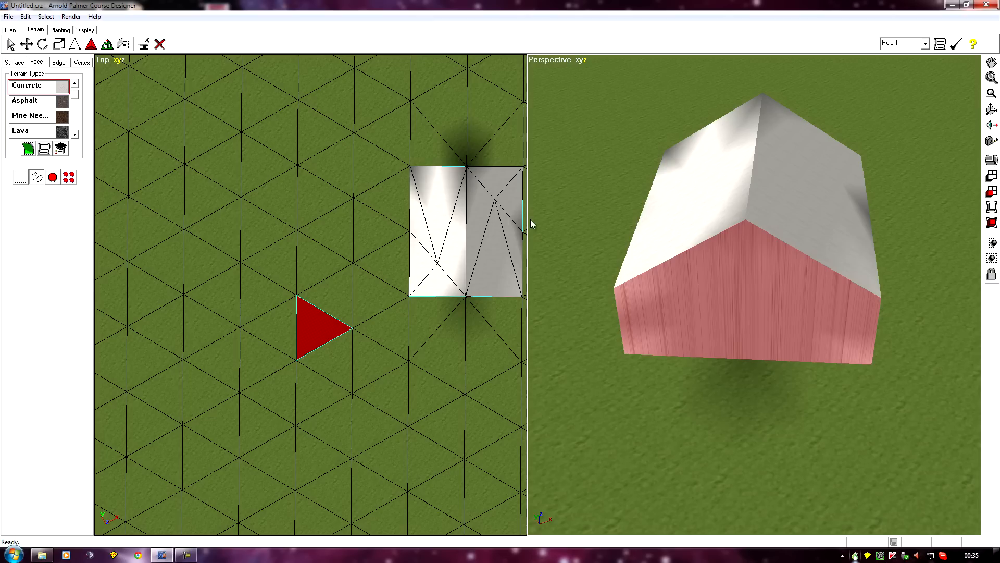
Extrude the selected front gable wall face
left_click(107, 44)
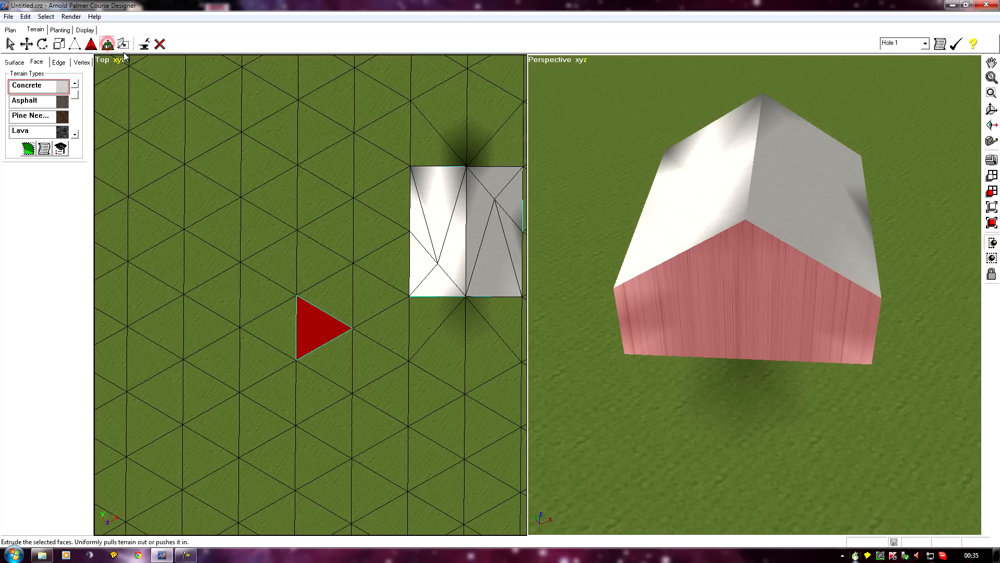
left_click(744, 258)
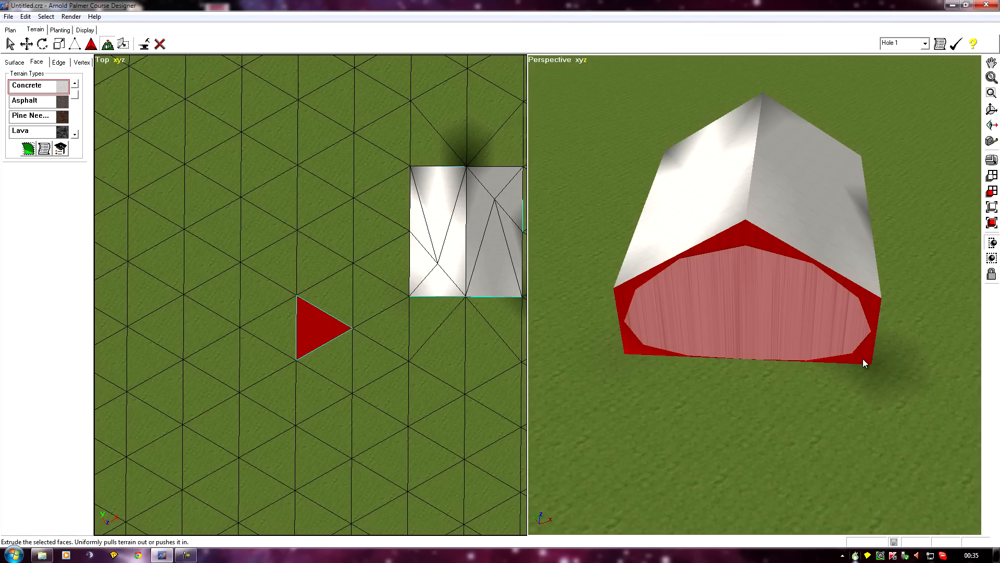
middle_click_drag(911, 423, 238, 158)
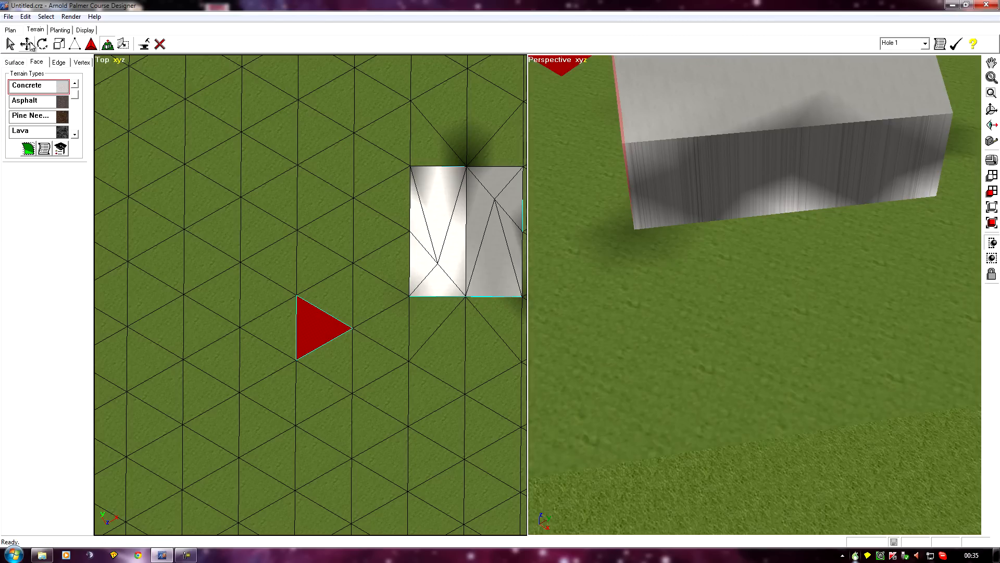
Select the barn's long side wall face and extrude it
left_click(9, 43)
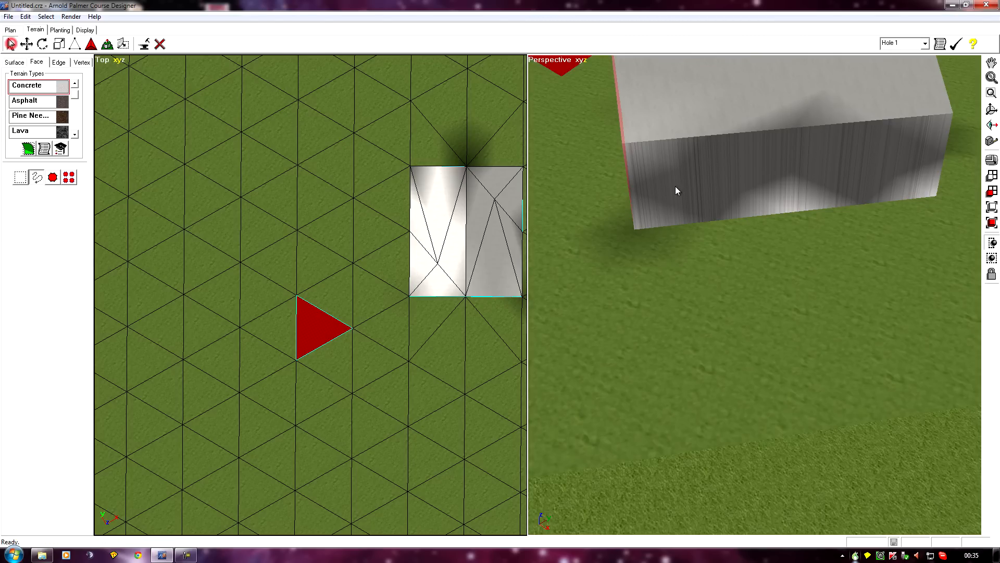
mouse_move(649, 155)
left_mouse_down()
mouse_move(660, 196)
mouse_move(880, 166)
mouse_move(869, 145)
left_mouse_up()
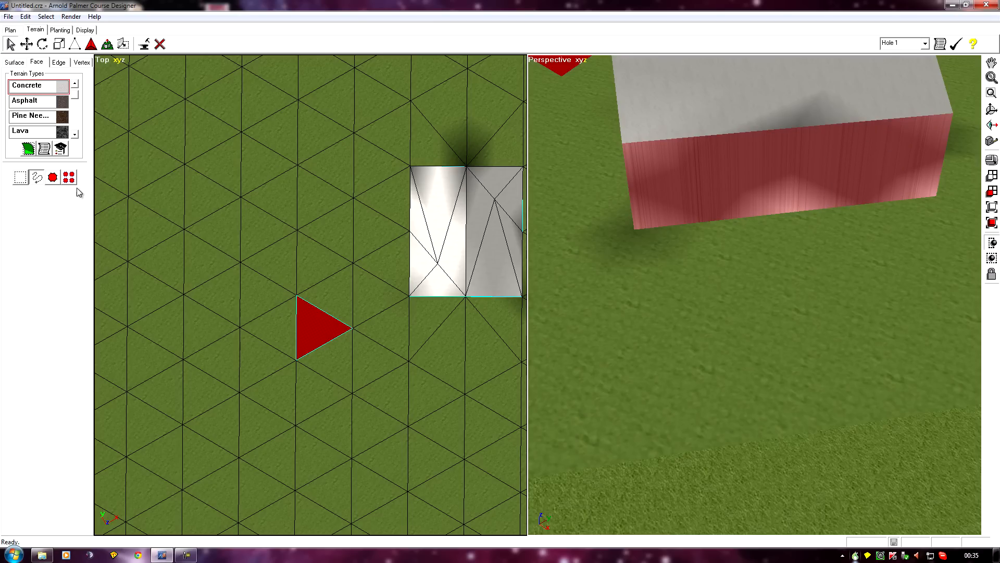
left_click(107, 44)
left_click(734, 159)
middle_click_drag(928, 271, 675, 289)
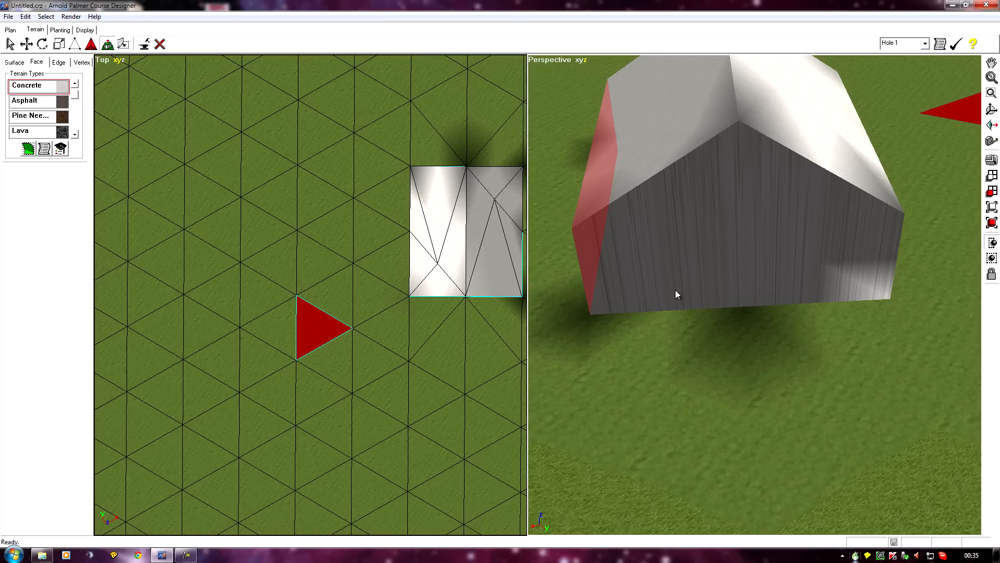
Select the barn's rear gable wall face and extrude it
left_click(10, 43)
left_click(829, 237)
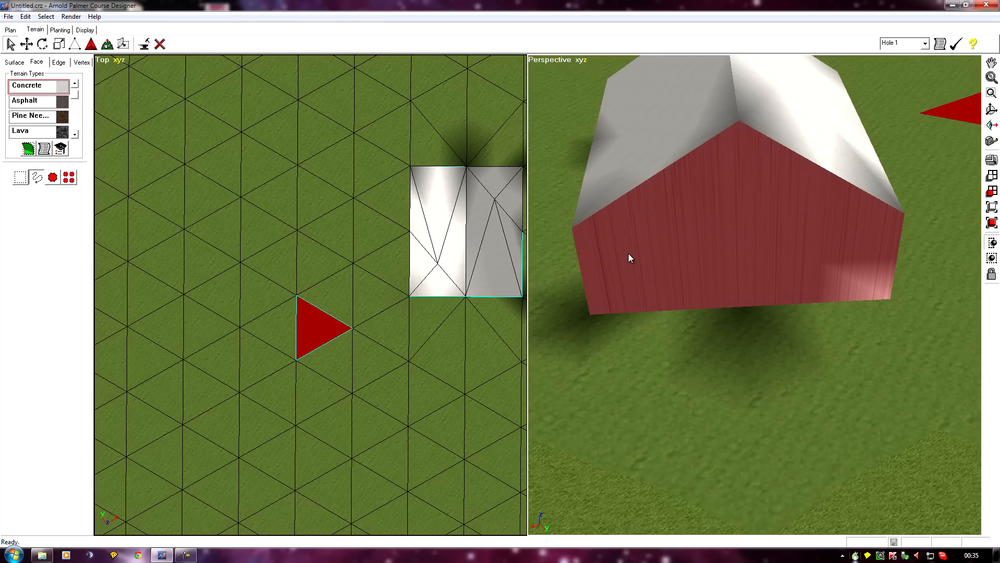
left_click(107, 44)
left_click(741, 221)
right_click_drag(877, 360, 598, 308)
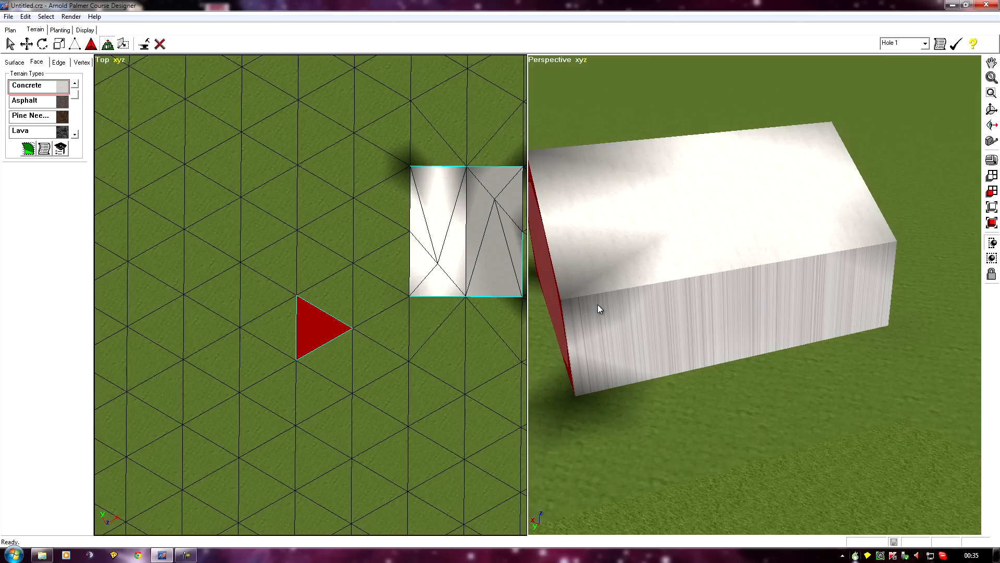
Select the barn's other long side wall face and extrude it
left_click(10, 44)
left_click_drag(585, 328, 844, 288)
mouse_move(750, 327)
left_mouse_down()
mouse_move(835, 320)
mouse_move(678, 357)
left_mouse_up()
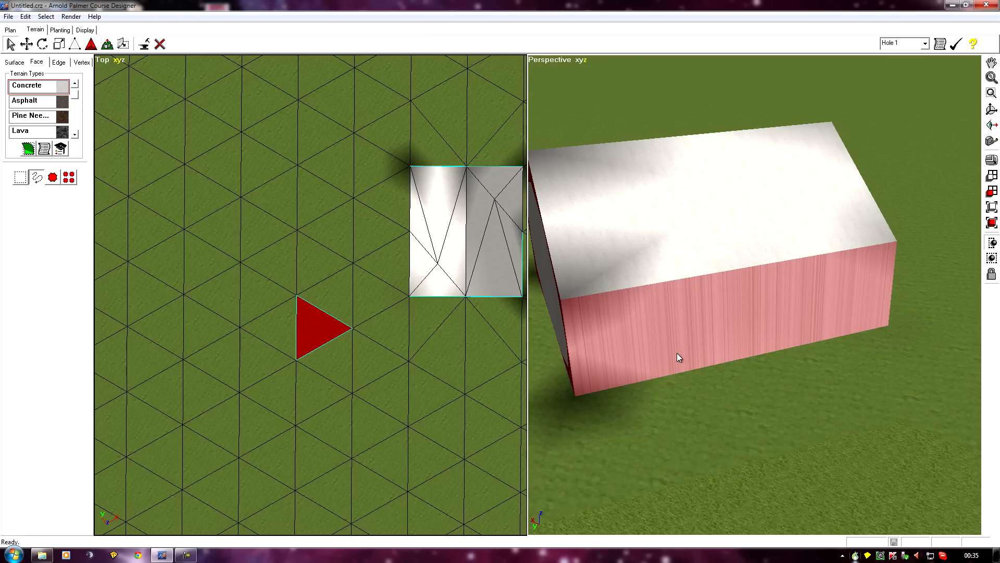
left_click(107, 44)
left_click(713, 327)
mouse_move(813, 379)
right_mouse_down("ctrl")
mouse_move(270, 467)
mouse_move(124, 463)
mouse_move(858, 403)
mouse_move(779, 382)
mouse_move(783, 371)
right_mouse_up("ctrl")
mouse_move(592, 390)
right_mouse_down("ctrl")
mouse_move(714, 509)
mouse_move(666, 440)
right_mouse_up("ctrl")
mouse_move(611, 224)
right_mouse_down()
mouse_move(599, 490)
mouse_move(648, 545)
mouse_move(597, 1)
right_mouse_up()
Select the barn's roof face and extrude it
left_click(38, 63)
left_click(614, 154)
mouse_move(634, 161)
left_mouse_down()
mouse_move(771, 190)
mouse_move(743, 248)
mouse_move(682, 240)
left_mouse_up()
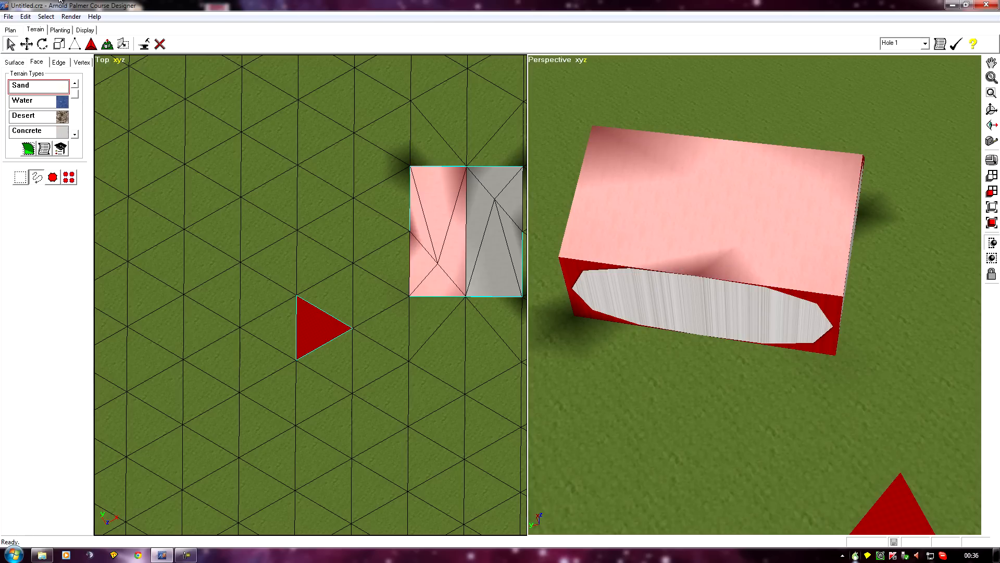
left_click(107, 43)
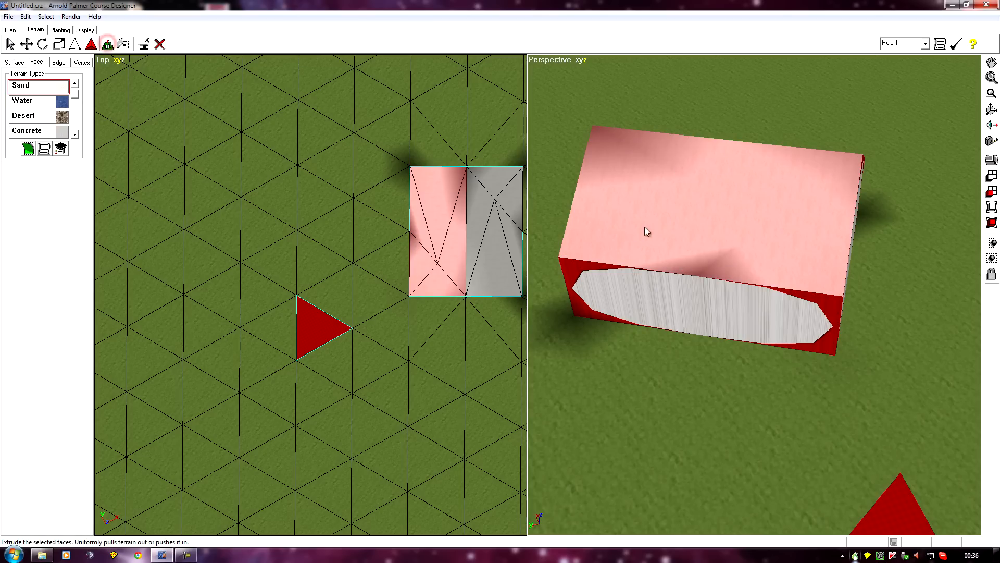
left_click(686, 173)
right_click_drag(839, 383, 392, 493)
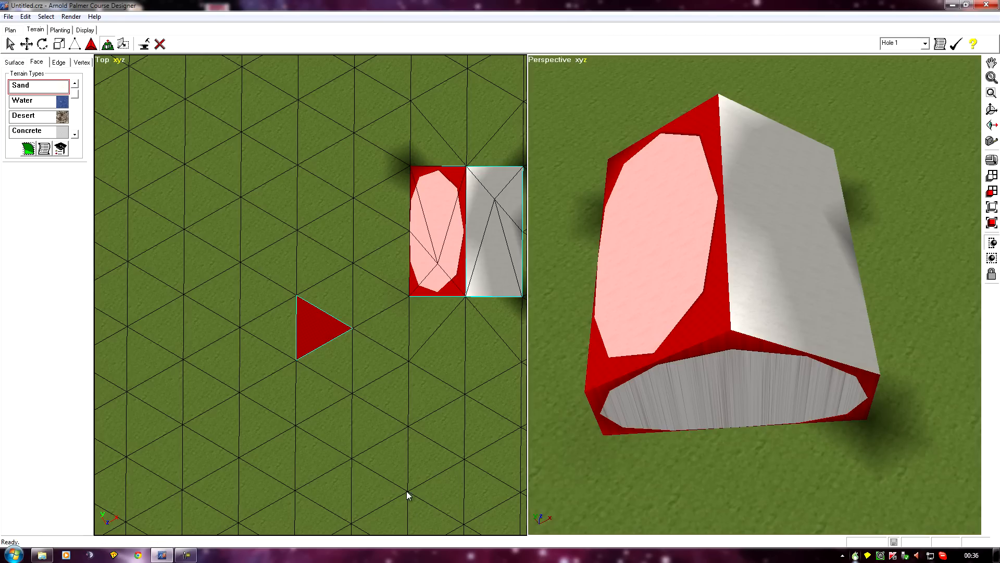
Inspect the extruded barn from several angles in both views
right_click_drag(759, 472, 360, 370)
right_click_drag(781, 467, 571, 296)
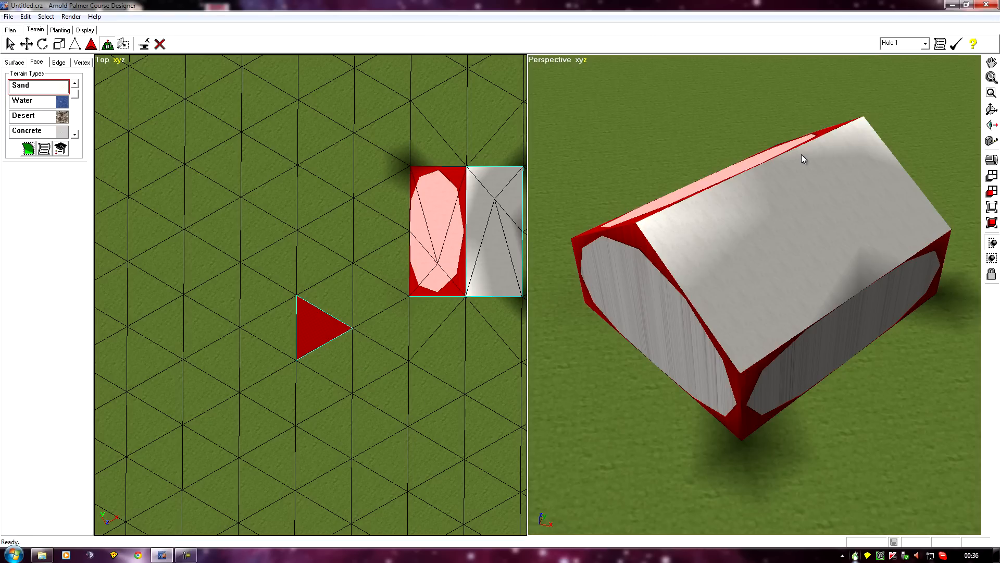
right_click_drag(704, 367, 746, 482)
right_click_drag(651, 428, 757, 457)
right_click_drag(616, 479, 629, 435)
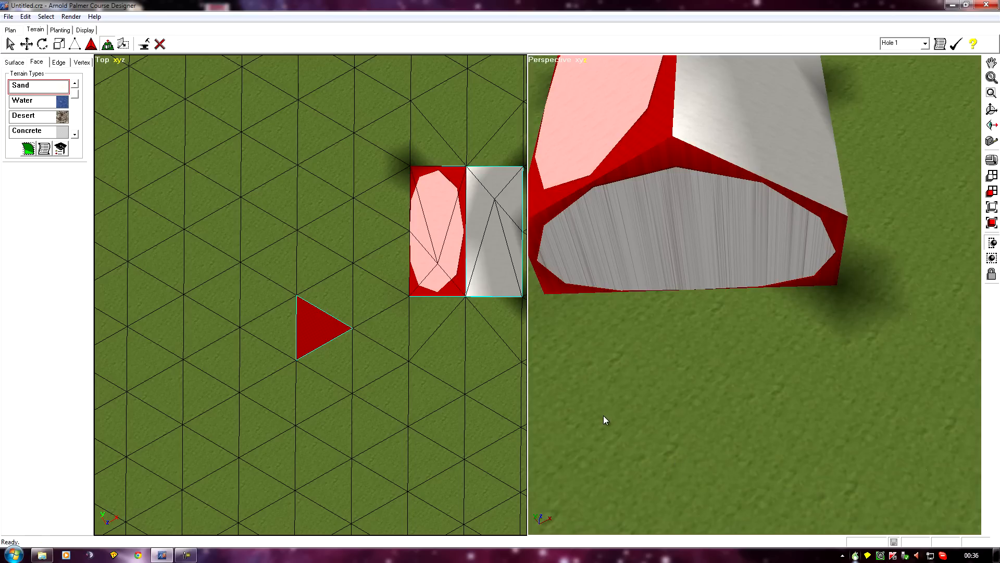
right_click_drag(639, 373, 704, 417)
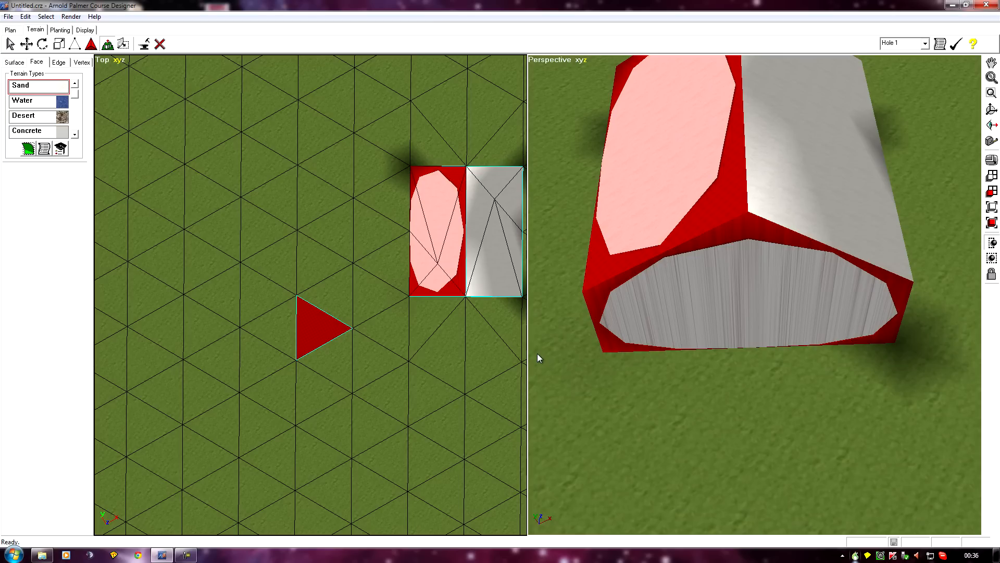
right_click_drag(739, 346, 429, 339)
right_click_drag(614, 384, 781, 462)
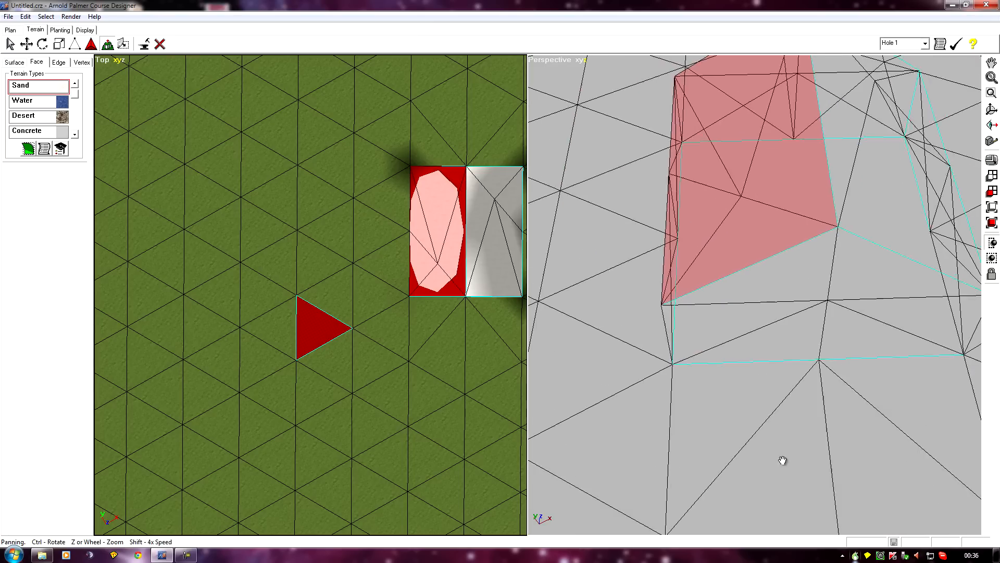
right_click_drag(467, 446, 384, 422)
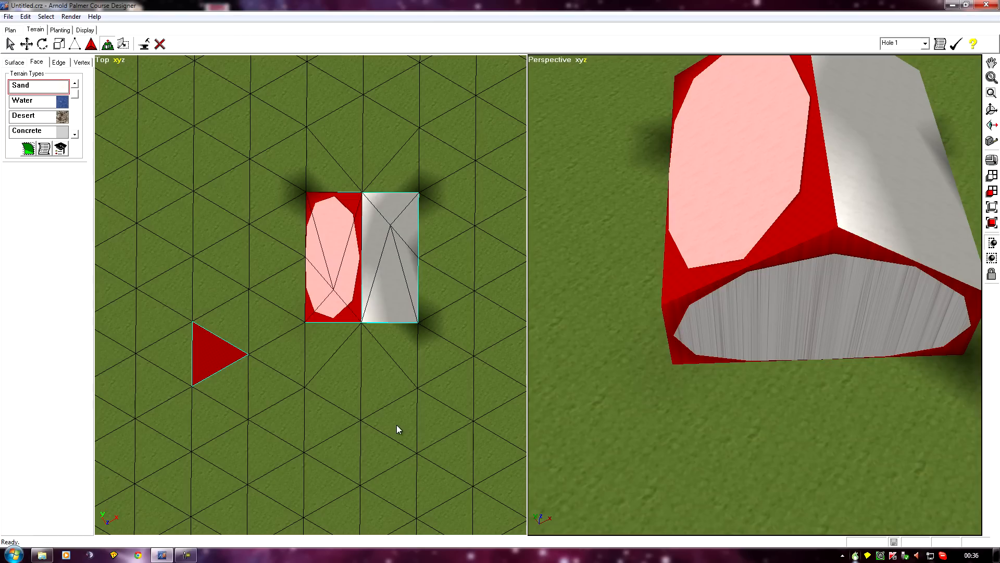
Switch to edge mode and select the barn's edges, leaving out the surrounding ground edges
left_click(56, 63)
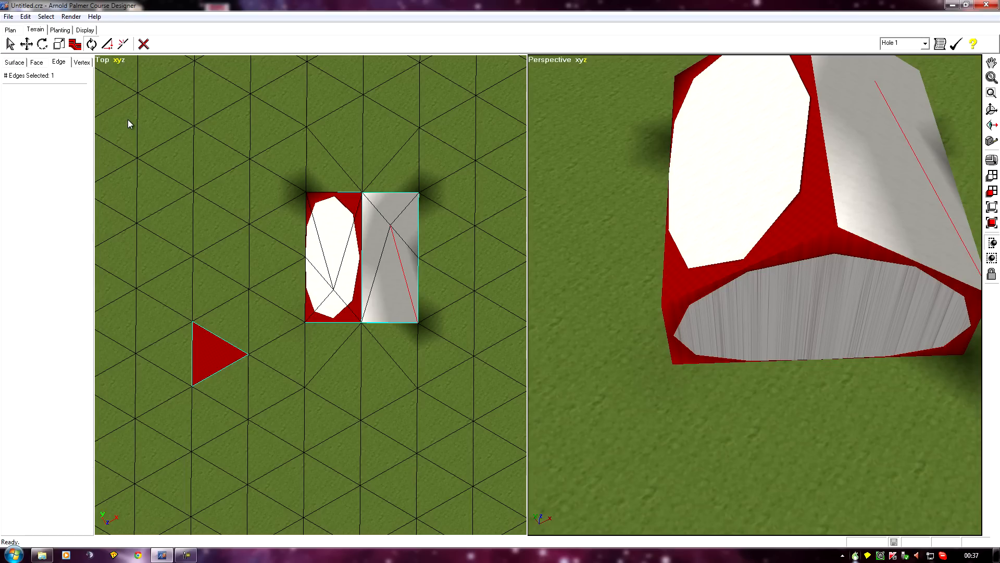
left_click(58, 63)
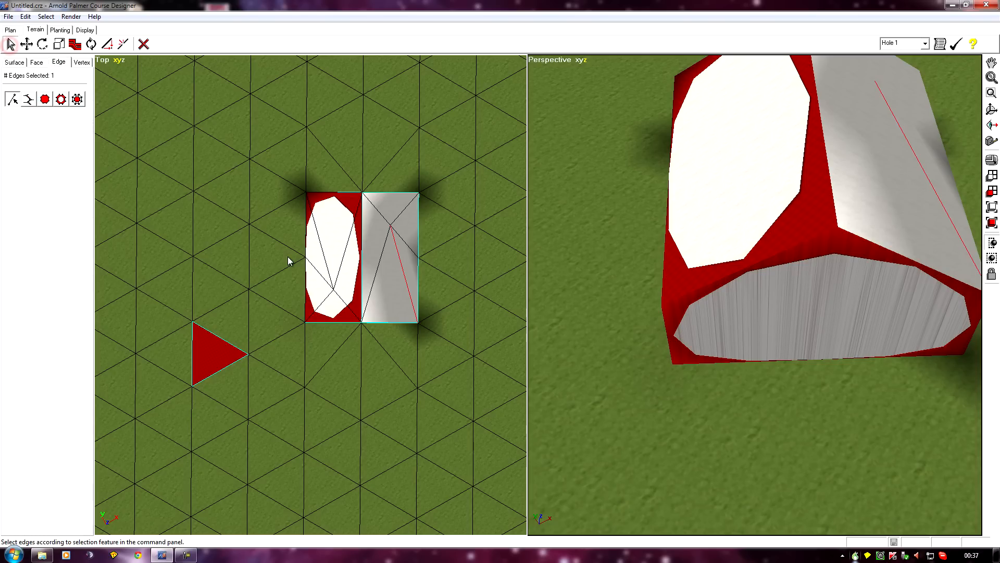
left_click_drag(288, 167, 443, 364)
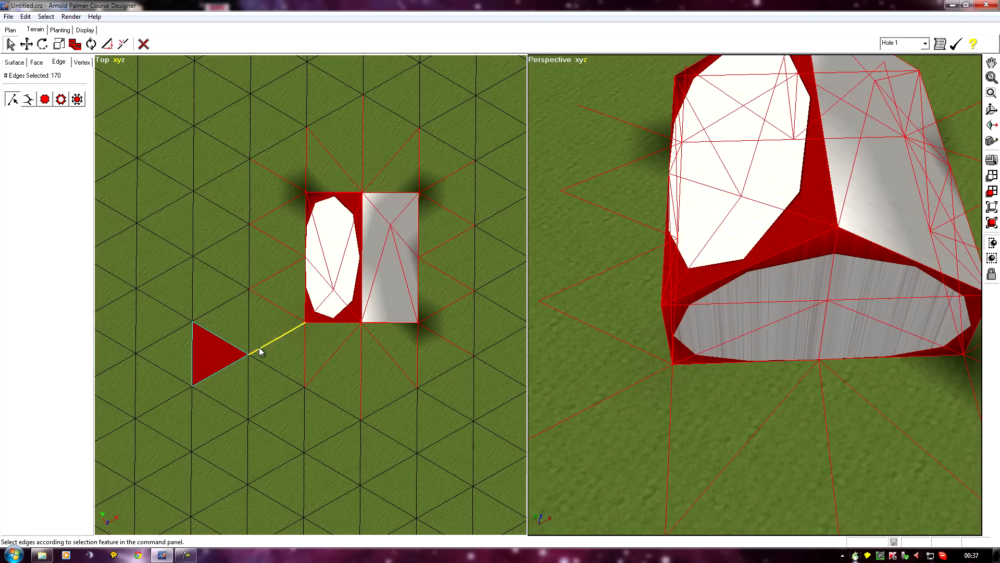
left_click_drag(259, 329, 474, 396, "alt")
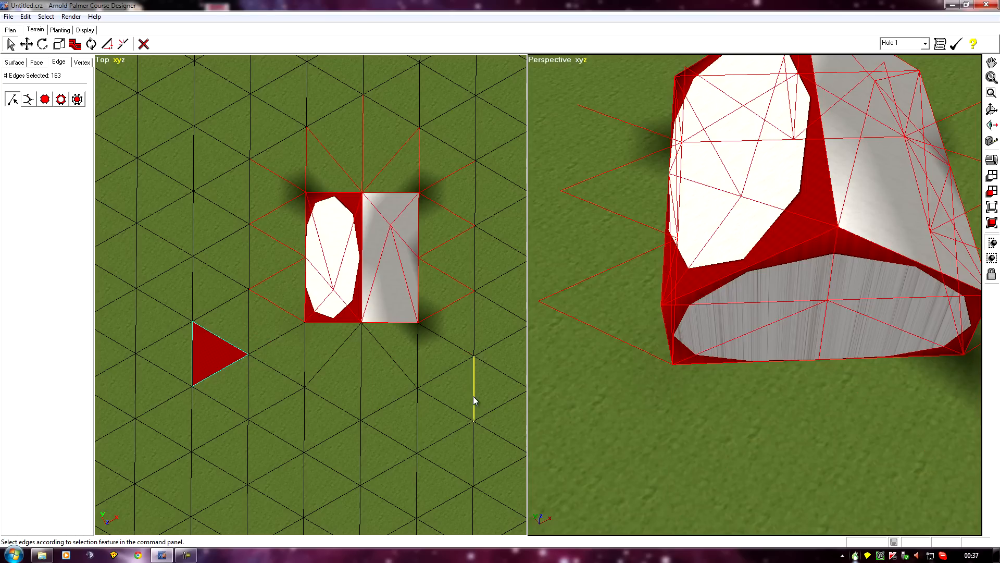
left_click_drag(445, 164, 476, 395, "alt")
left_click_drag(227, 124, 464, 174, "alt")
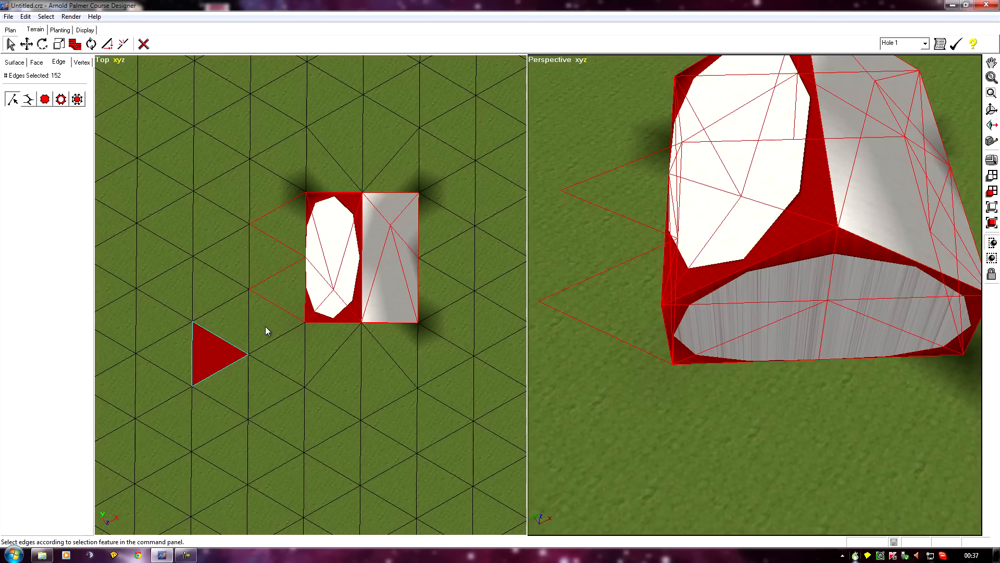
left_click_drag(260, 323, 288, 186, "alt")
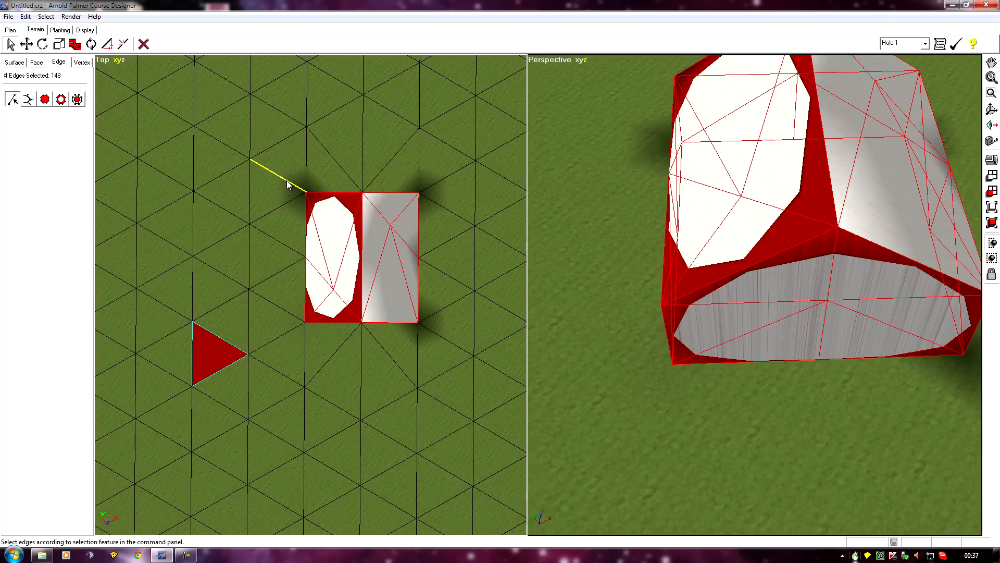
Set the selected barn edges' sharpness to -1, then clear the edge selection
left_click(75, 45)
left_click(69, 101)
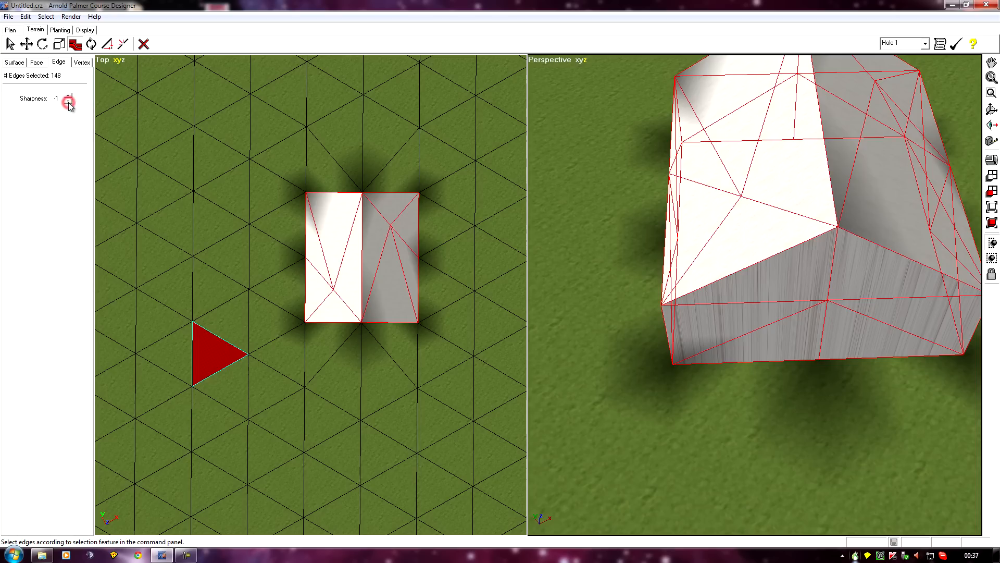
middle_click_drag(586, 417, 964, 255)
middle_click_drag(880, 324, 608, 149)
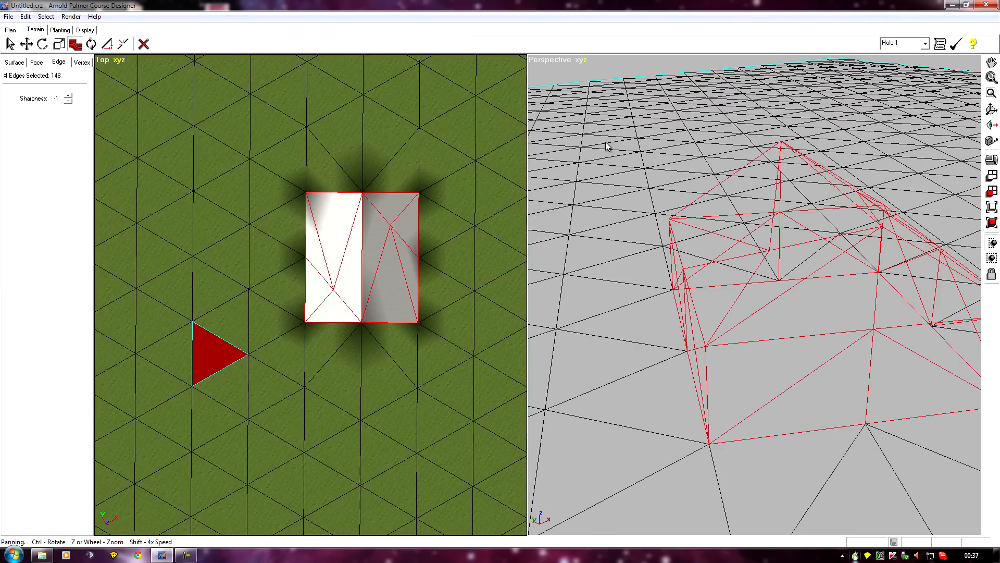
scroll(608, 336, "down", 4)
middle_click_drag(608, 335, 717, 362)
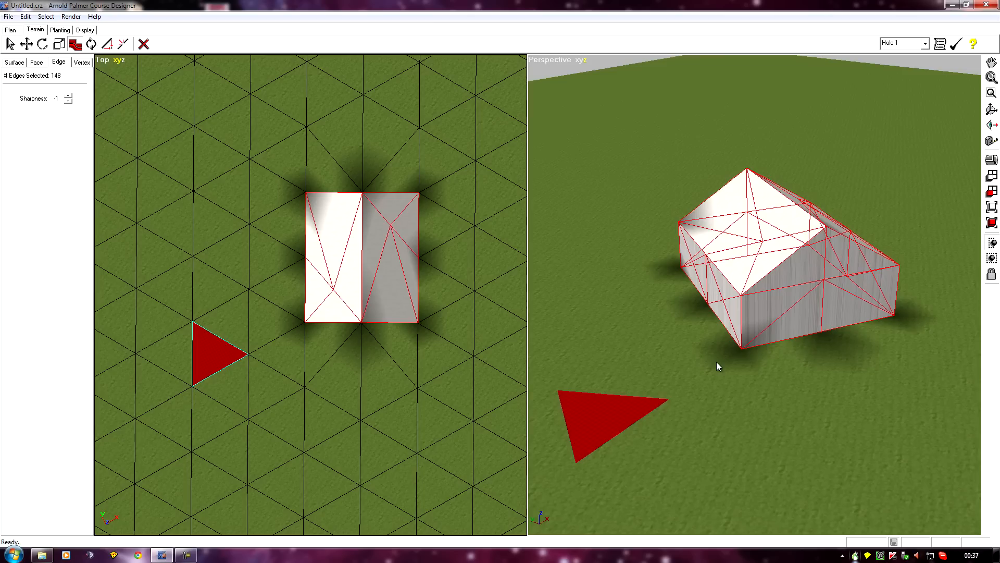
left_click(586, 321)
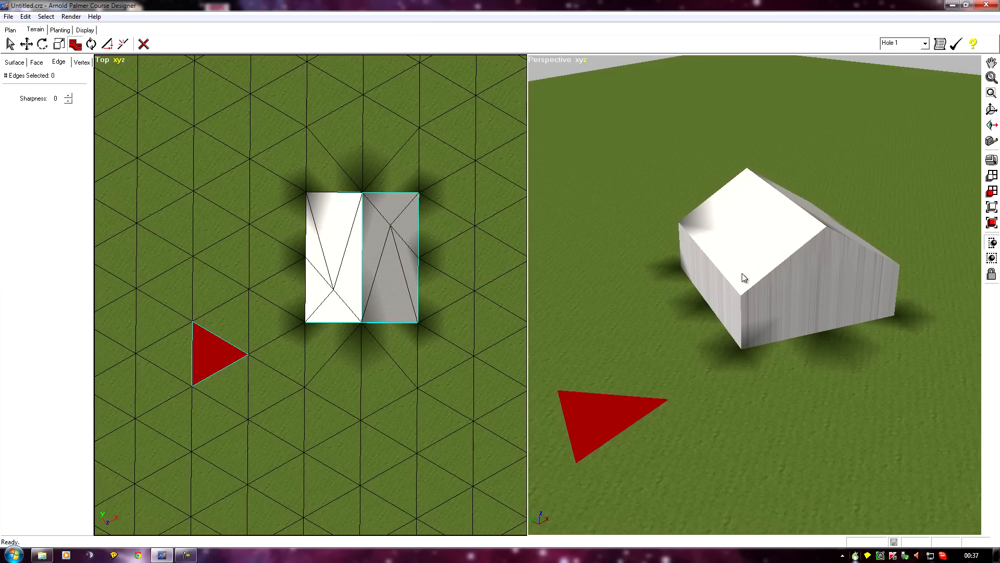
middle_click_drag(739, 273, 744, 293)
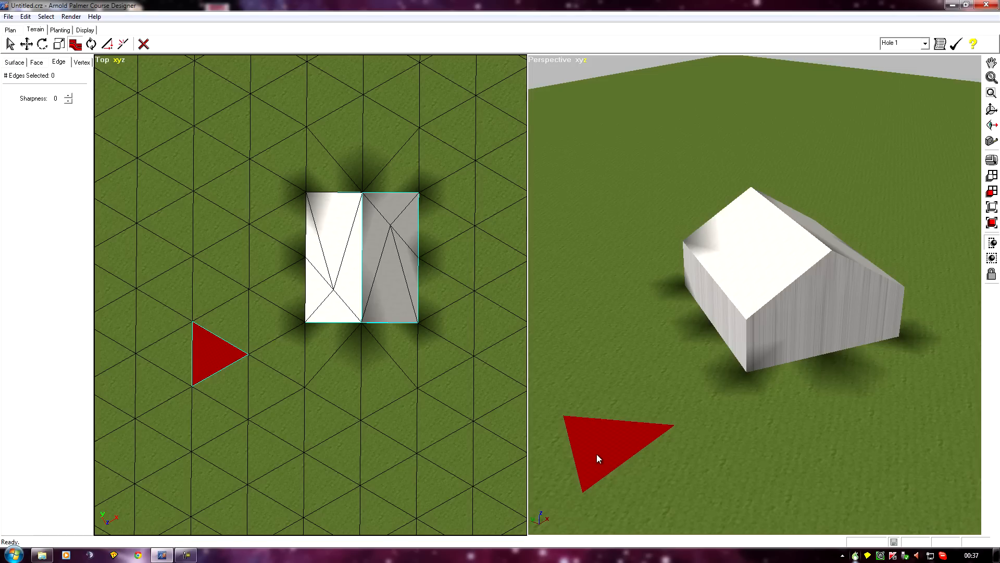
In face mode, select all faces sharing the red triangle's terrain type
left_click(37, 62)
left_click(10, 45)
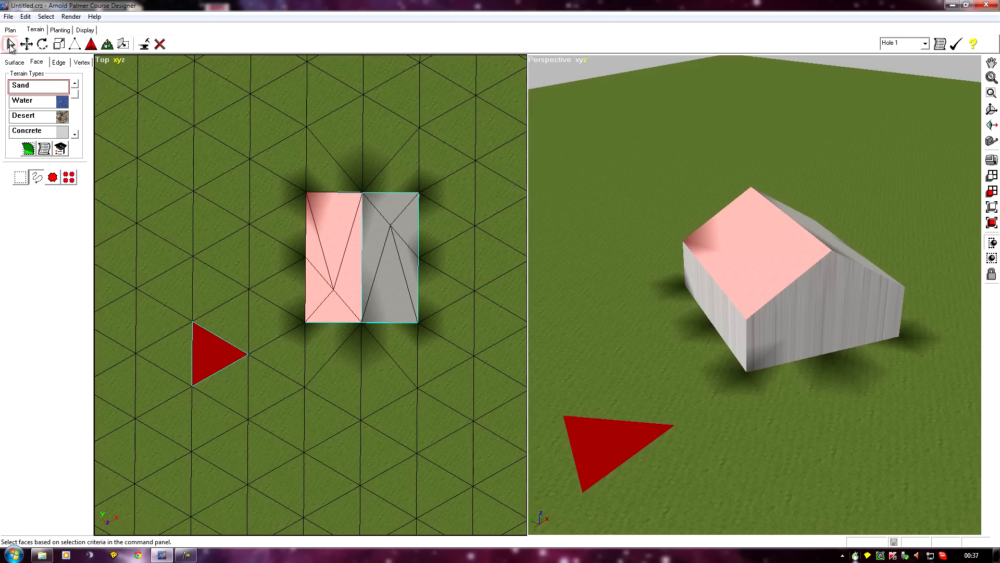
left_click(69, 179)
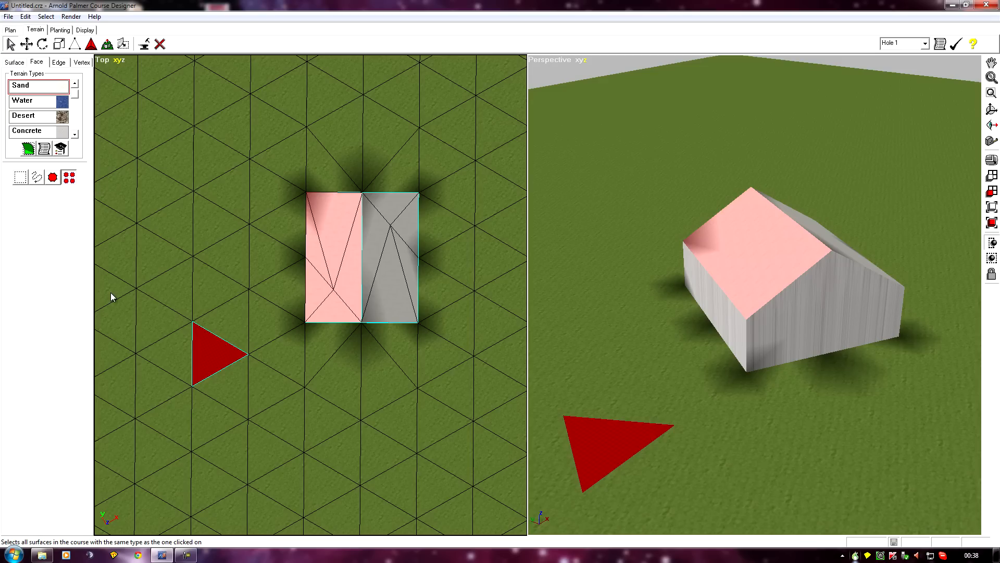
left_click(210, 357)
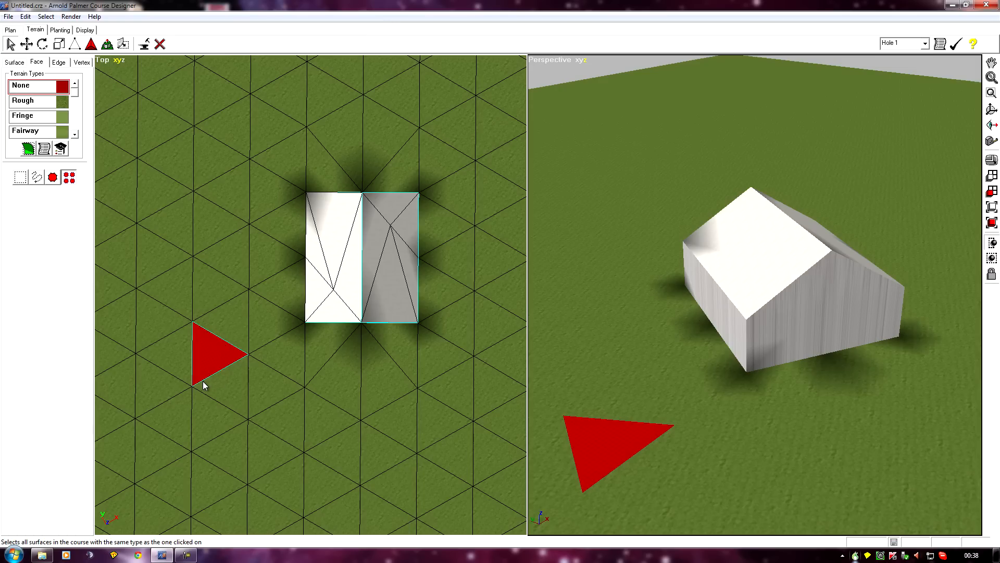
Add the barn's faces to the selection by sweeping the cursor across them, keeping hidden faces selected
left_click(37, 178)
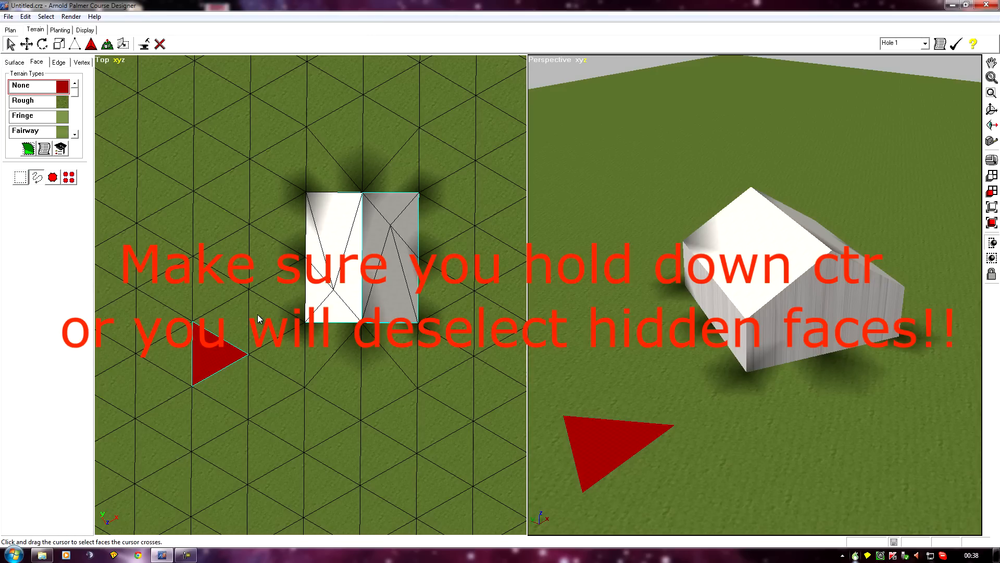
right_click_drag(677, 291, 574, 381)
scroll(574, 382, "up", 3)
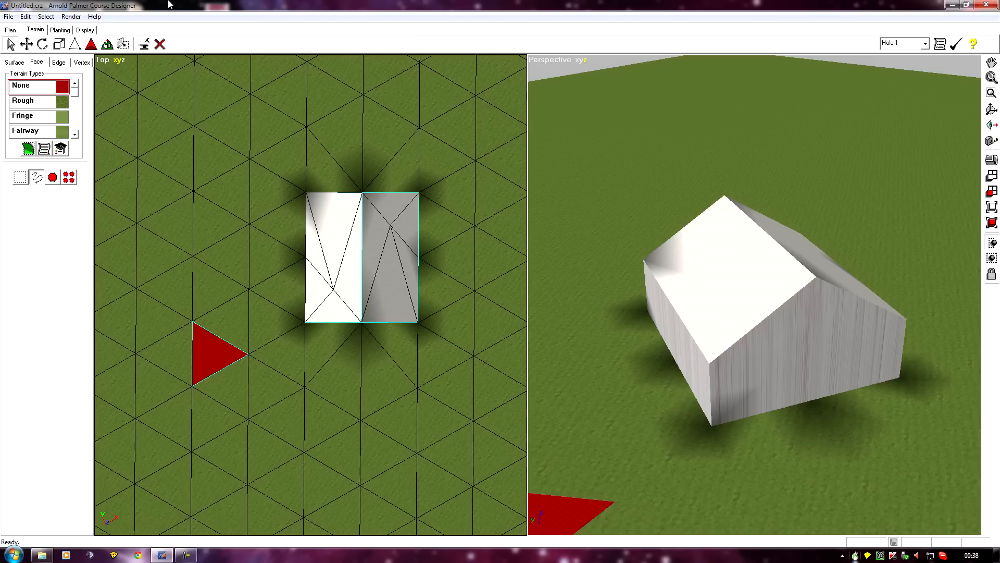
Delete the selected faces from the terrain
left_click(160, 45)
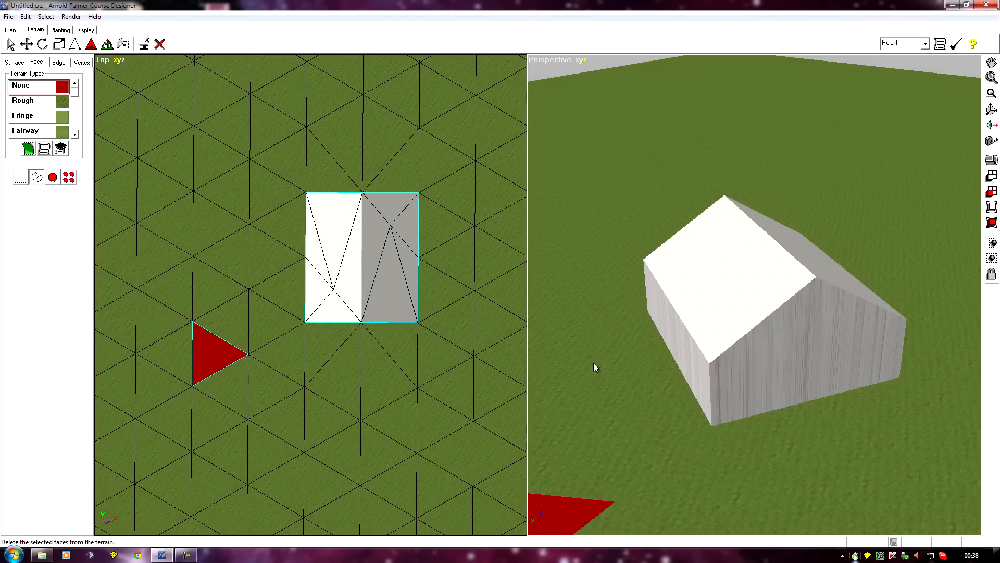
Inspect the barn's walls and roof from several angles in the perspective view
mouse_move(628, 397)
middle_mouse_down()
mouse_move(559, 317)
mouse_move(666, 416)
mouse_move(832, 431)
mouse_move(595, 456)
mouse_move(502, 451)
mouse_move(879, 334)
middle_mouse_up()
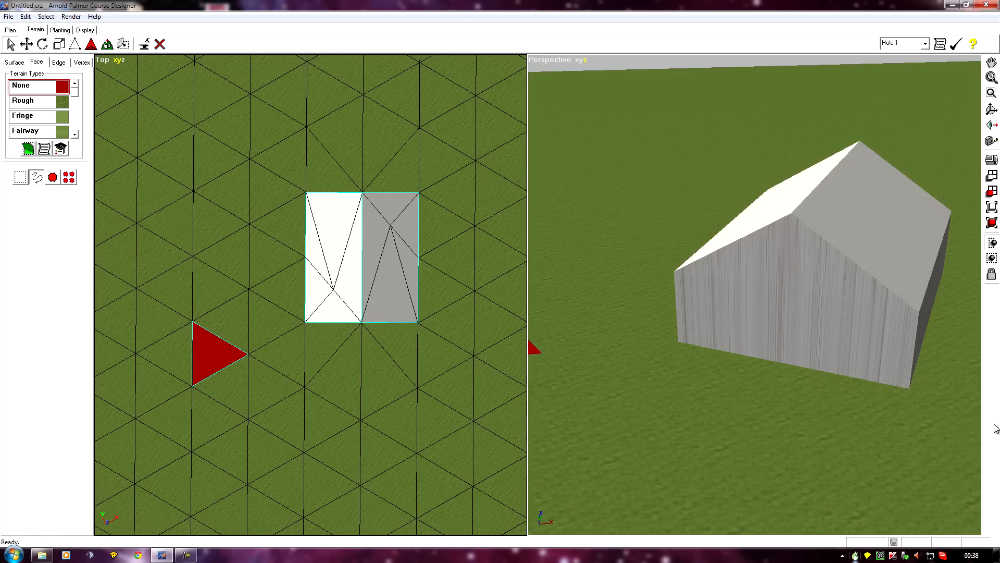
mouse_move(878, 443)
middle_mouse_down()
mouse_move(444, 427)
mouse_move(730, 460)
mouse_move(430, 452)
middle_mouse_up()
middle_click_drag(594, 433, 727, 442, "ctrl")
scroll(717, 418, "up", 2)
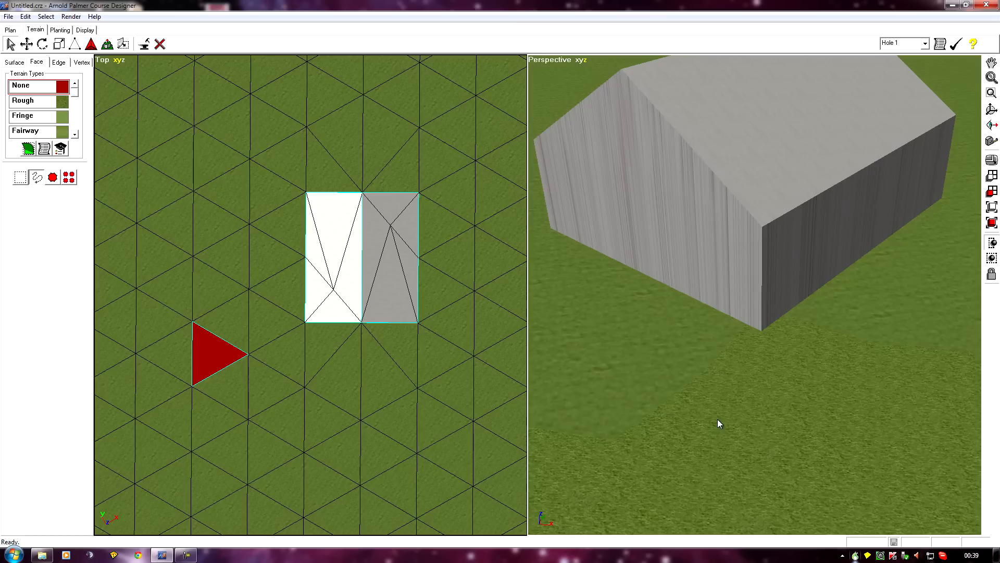
scroll(712, 301, "down", 3)
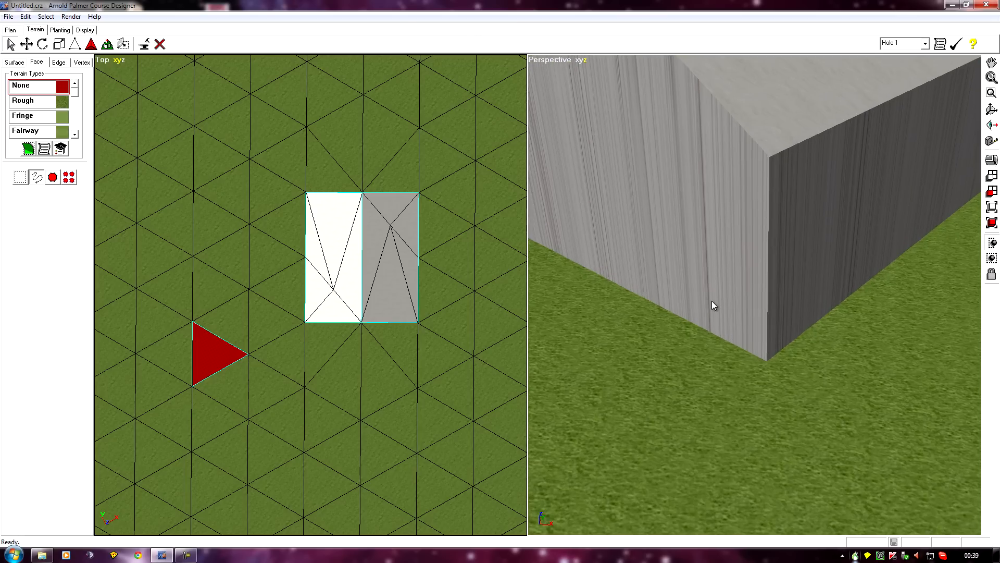
scroll(711, 301, "down", 4)
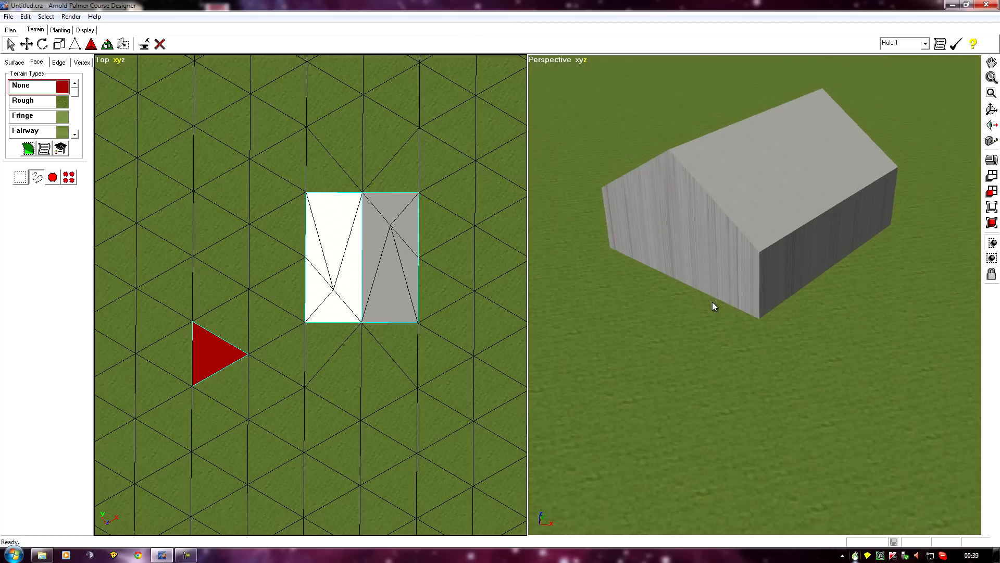
mouse_move(681, 339)
middle_mouse_down()
mouse_move(676, 431)
mouse_move(731, 496)
middle_mouse_up()
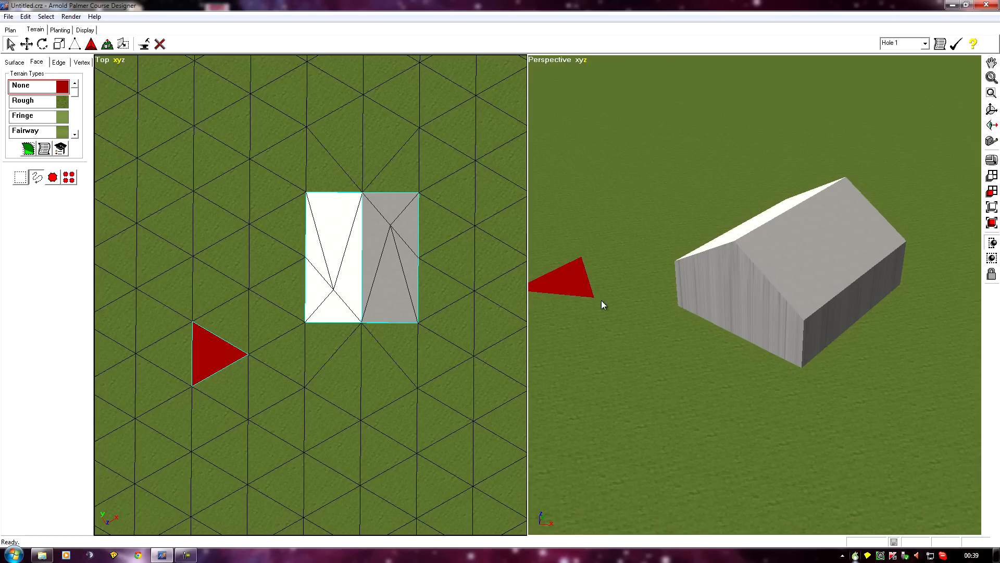
mouse_move(658, 358)
middle_mouse_down()
mouse_move(670, 380)
mouse_move(806, 432)
mouse_move(743, 407)
middle_mouse_up()
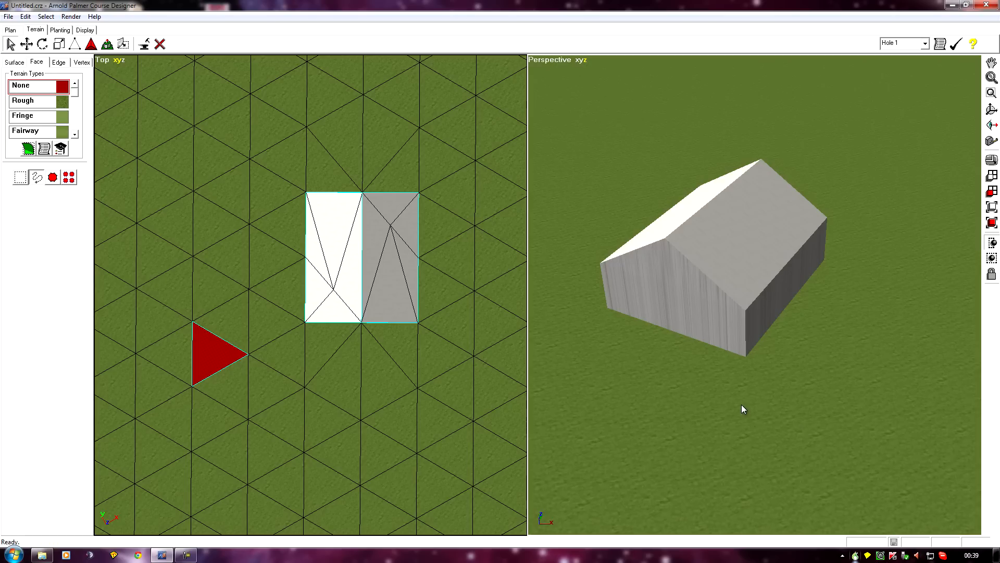
mouse_move(655, 441)
middle_mouse_down()
mouse_move(646, 295)
mouse_move(645, 315)
middle_mouse_up()
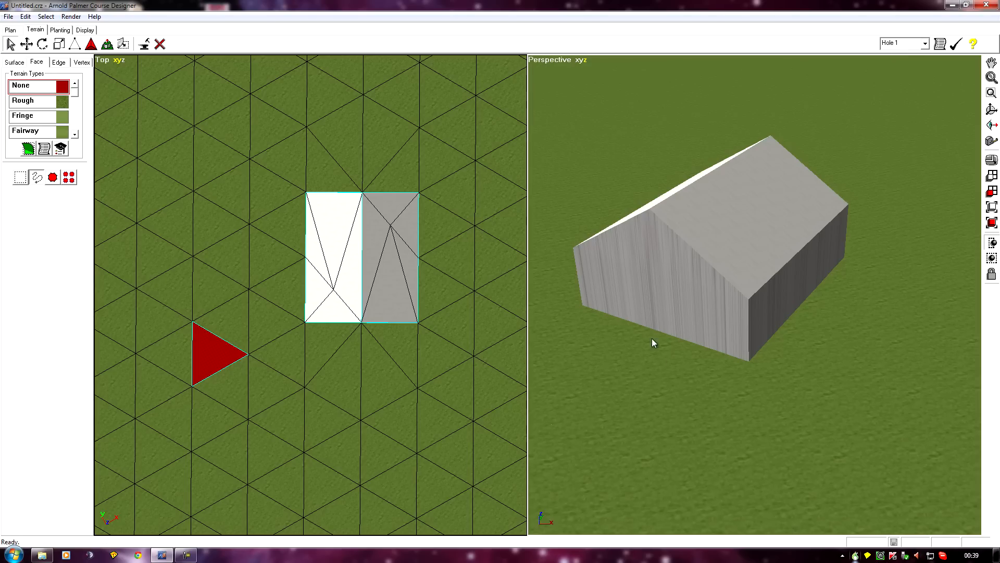
mouse_move(667, 370)
middle_mouse_down()
mouse_move(652, 425)
mouse_move(549, 430)
mouse_move(717, 417)
middle_mouse_up()
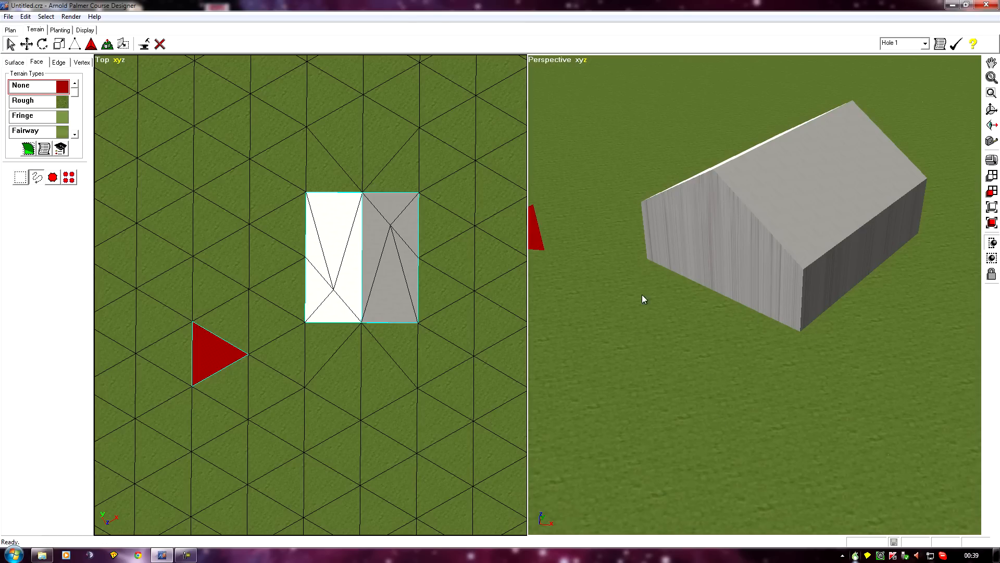
mouse_move(649, 332)
middle_mouse_down()
mouse_move(612, 344)
mouse_move(551, 391)
middle_mouse_up()
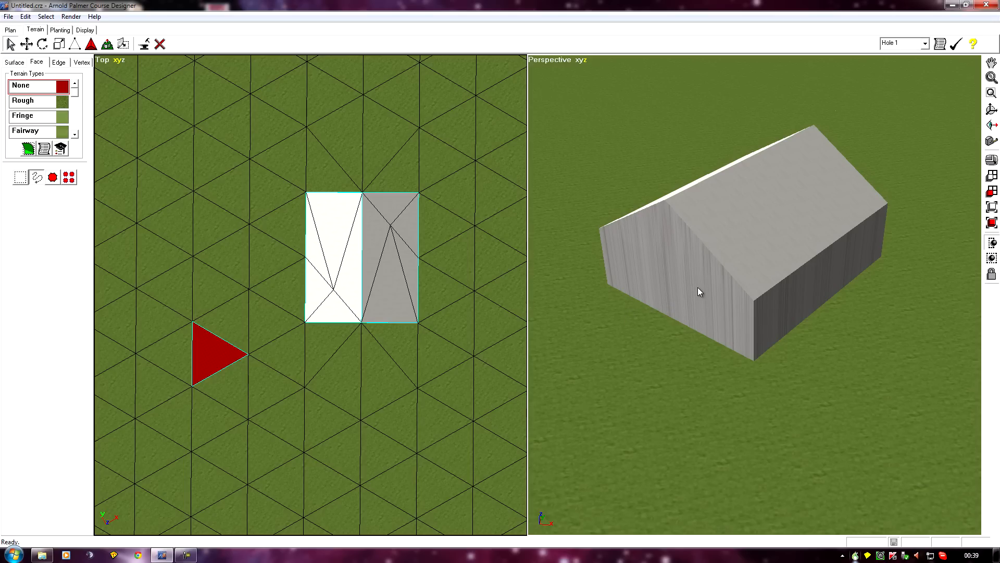
right_click_drag(644, 364, 625, 348)
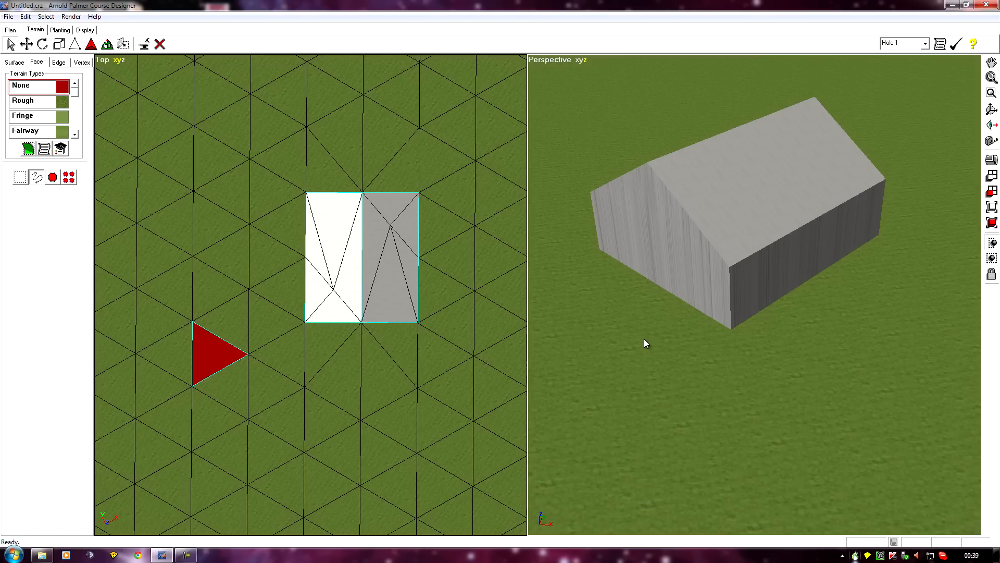
middle_click_drag(612, 345, 659, 382)
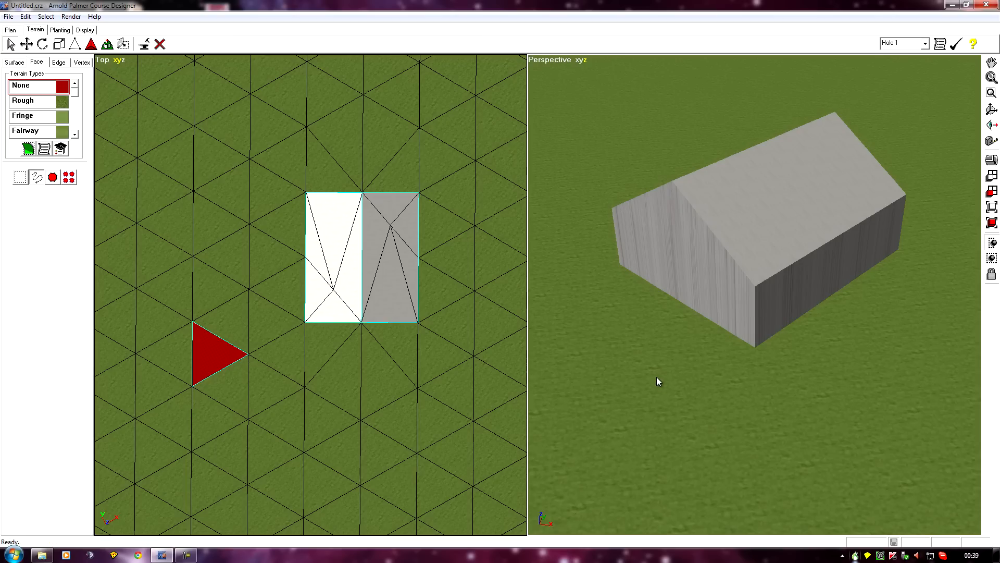
middle_click_drag(592, 352, 540, 398)
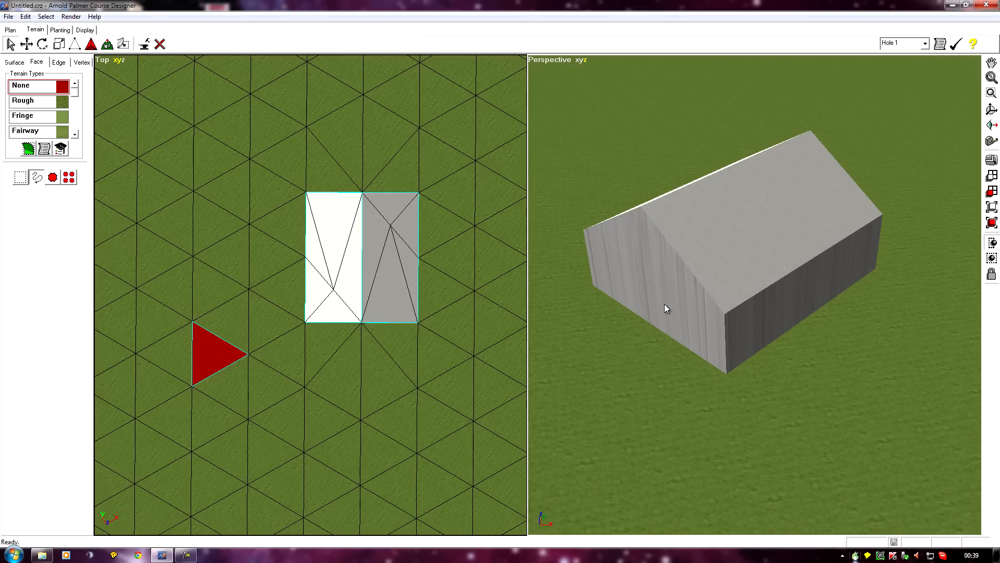
middle_click_drag(637, 361, 736, 424)
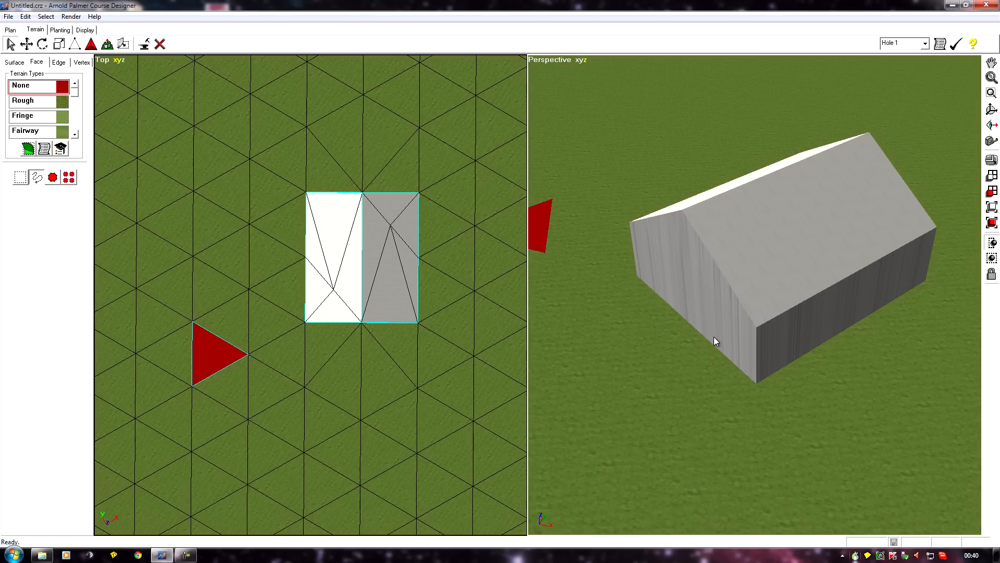
middle_click_drag(632, 438, 774, 257)
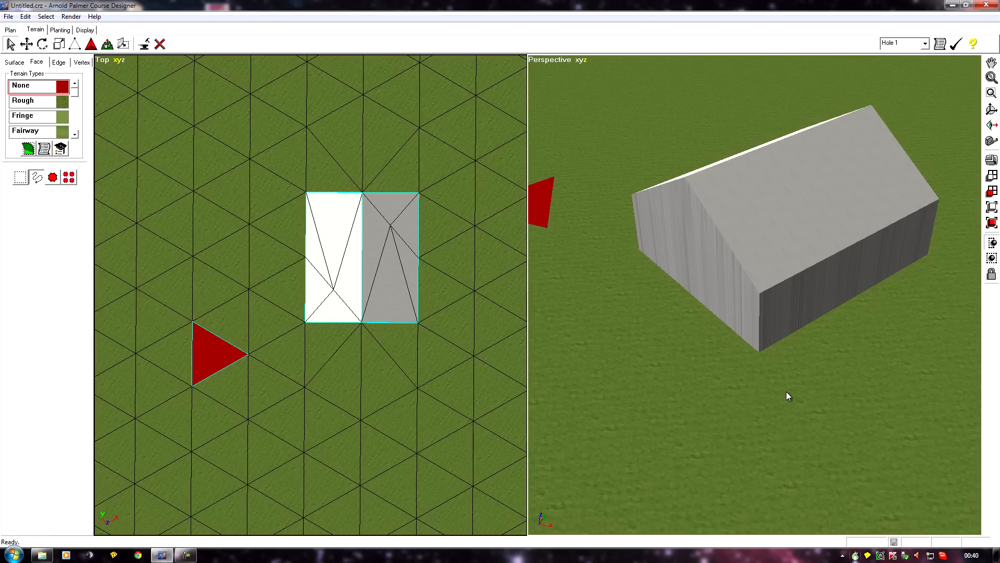
middle_click_drag(699, 425, 640, 358)
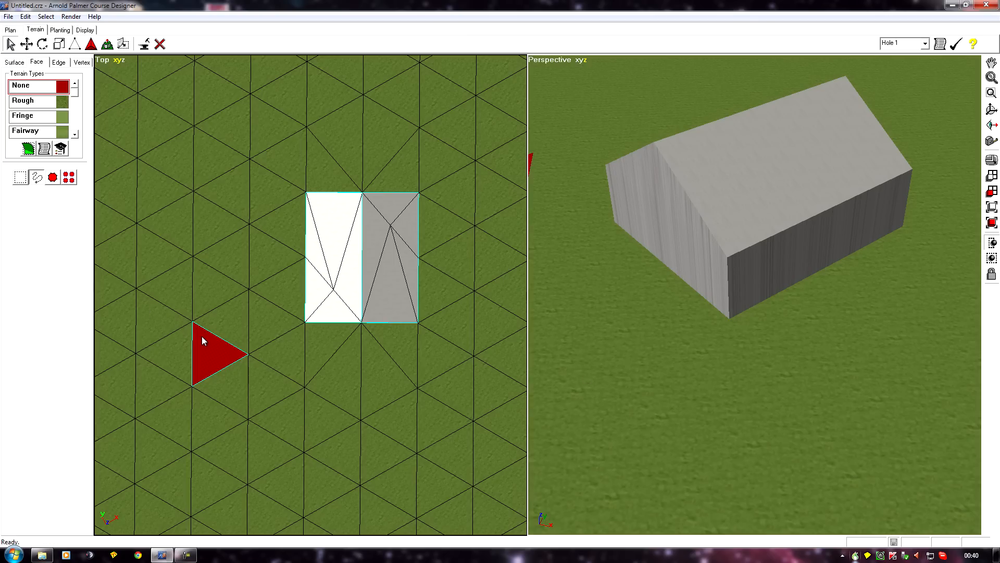
Assign the Rough terrain type to the selected red triangle
left_click(21, 102)
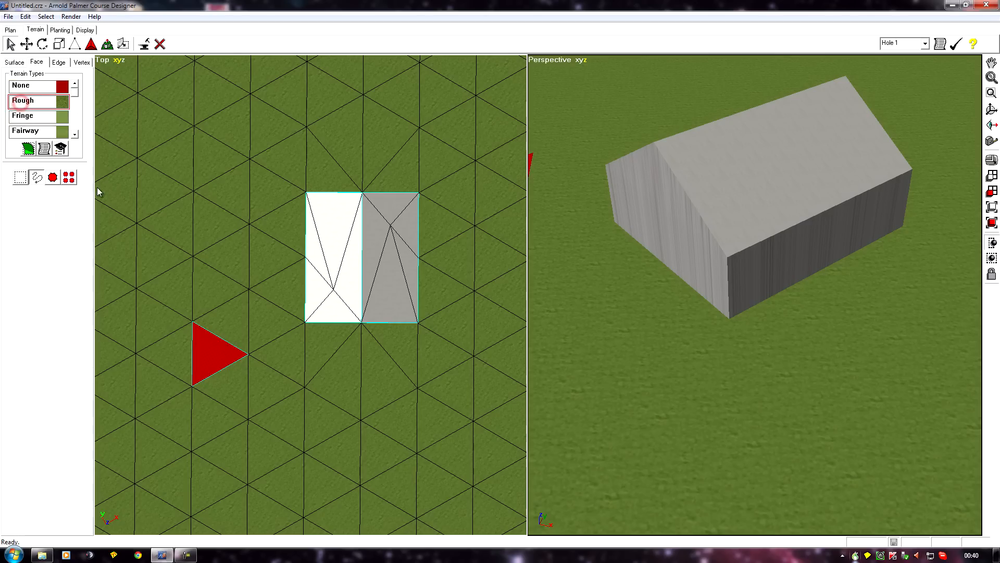
left_click(26, 149)
Use rectangle selection in the top view to select only the barn's faces
middle_click_drag(312, 412, 316, 389)
middle_click_drag(601, 419, 684, 260)
middle_click_drag(762, 236, 667, 380)
middle_click_drag(388, 371, 370, 406)
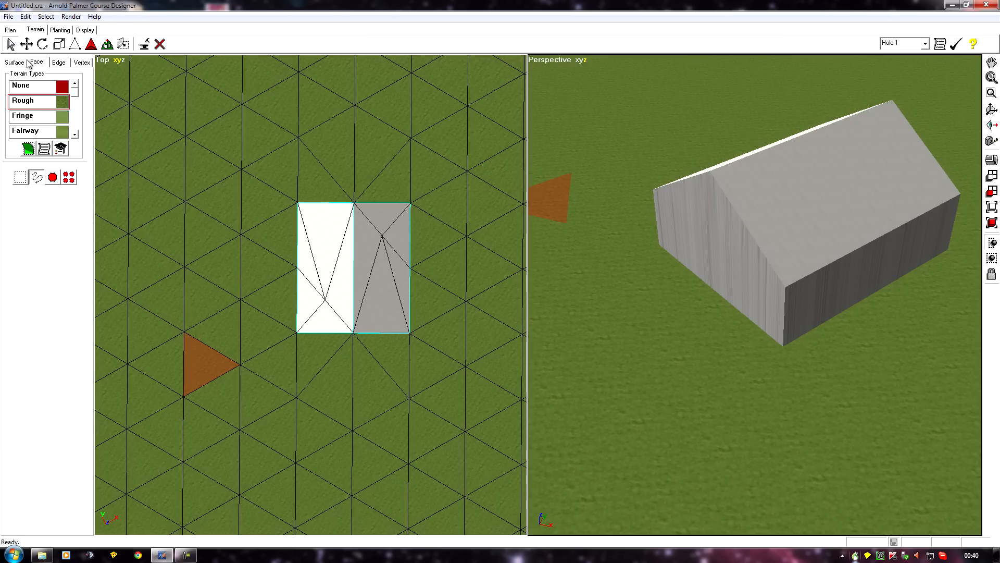
left_click(21, 177)
left_click_drag(267, 178, 443, 357)
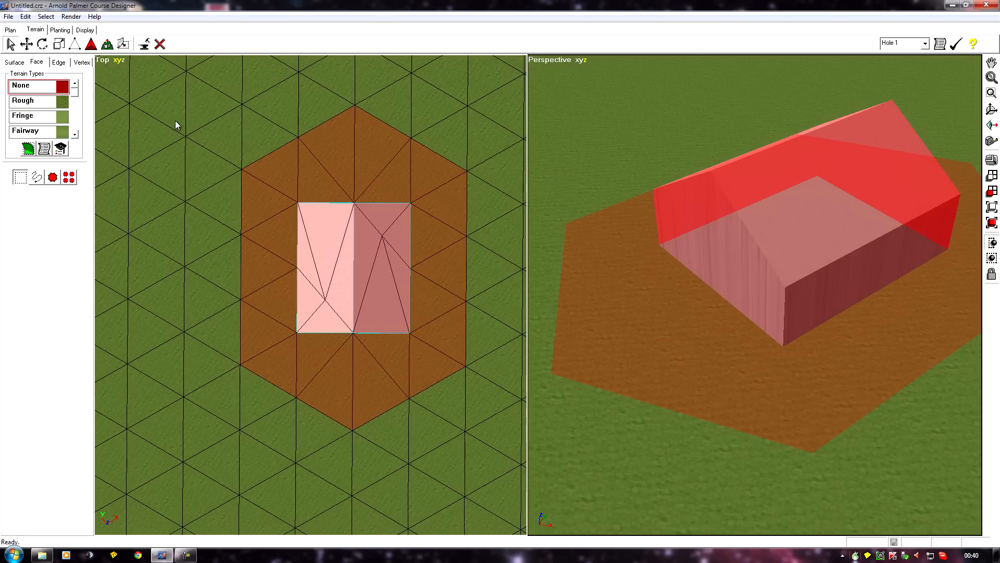
left_click_drag(191, 116, 447, 376, "ctrl")
left_click_drag(422, 136, 492, 405, "ctrl")
left_click_drag(235, 96, 438, 179, "ctrl")
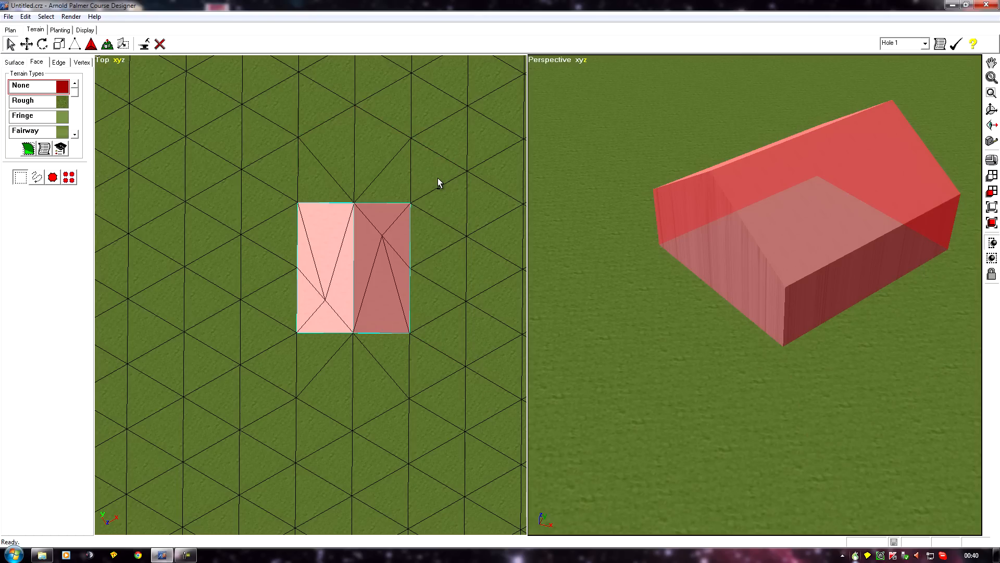
Move the selected barn faces upward, lifting the barn off the ground
left_click(26, 44)
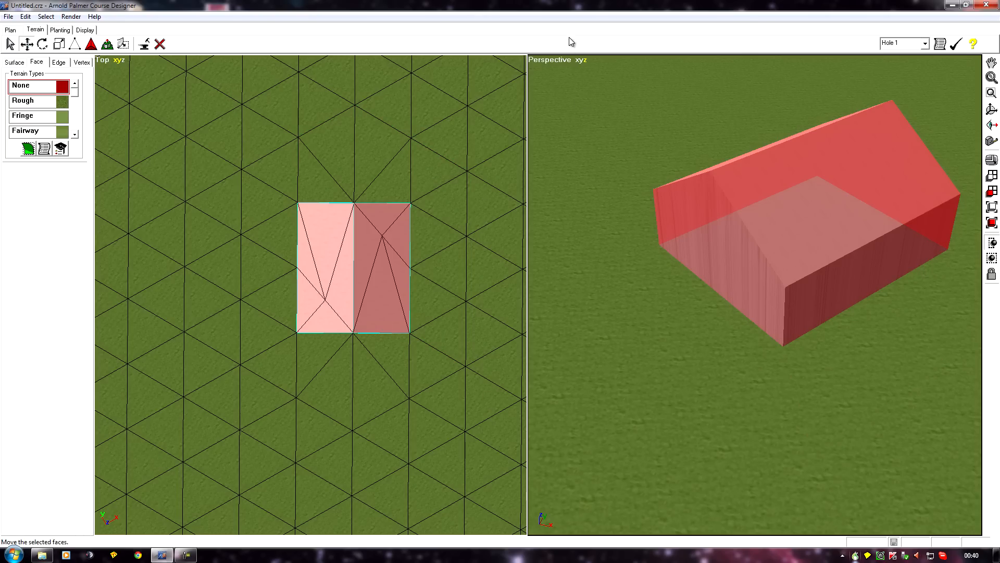
middle_click_drag(684, 408, 589, 16, "ctrl")
left_click_drag(733, 326, 734, 86)
middle_click_drag(676, 242, 677, 132)
mouse_move(711, 227)
left_mouse_down()
mouse_move(715, 178)
mouse_move(717, 214)
left_mouse_up()
scroll(696, 325, "down", 4)
middle_click_drag(696, 325, 691, 446, "ctrl")
middle_click_drag(709, 228, 677, 450)
scroll(649, 259, "up", 2)
middle_click_drag(649, 260, 658, 455)
middle_click_drag(634, 342, 657, 452)
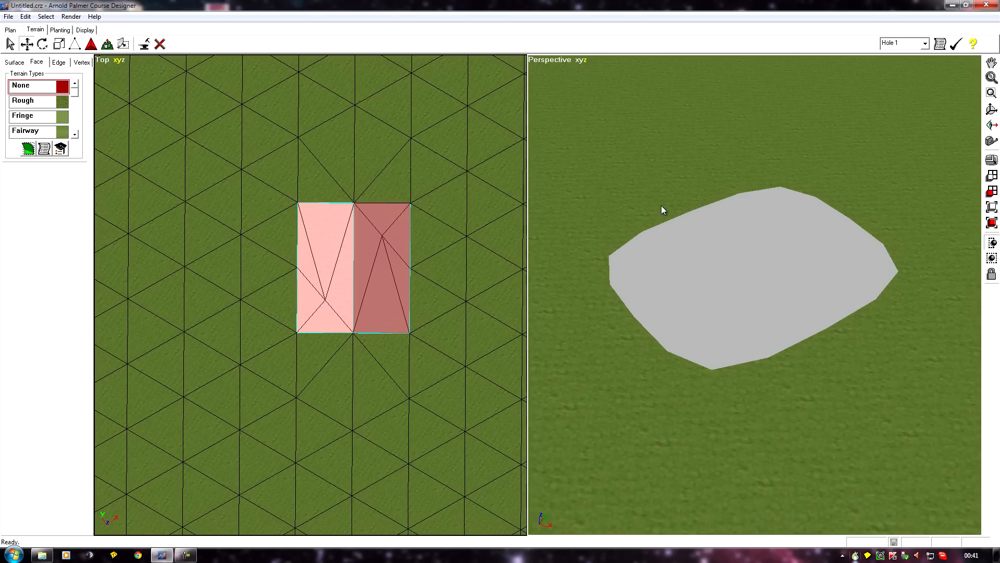
Turn on vertex display in the perspective view
left_click(538, 61)
mouse_move(561, 66)
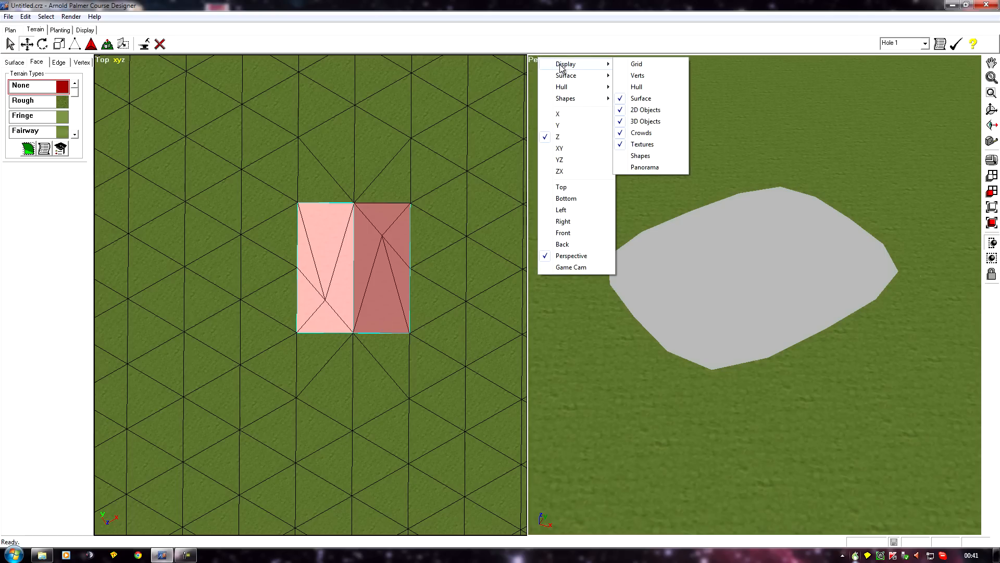
left_click(638, 75)
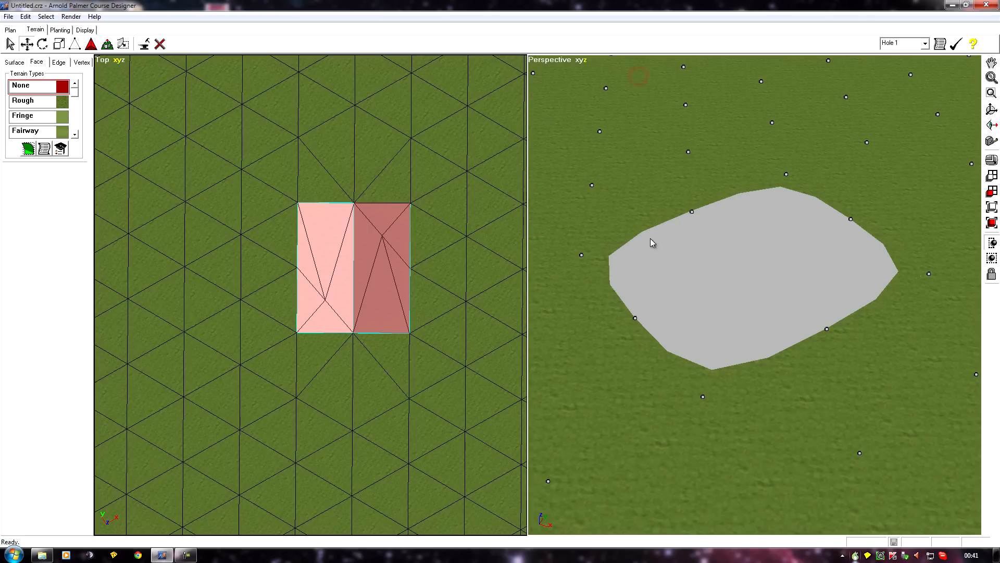
In vertex mode, select the two vertices on the hole's edge and delete them, leaving the terrain intact
middle_click_drag(614, 442, 615, 442)
right_click(652, 306)
left_click(82, 63)
left_click(610, 303)
left_click_drag(726, 240, 727, 241, "ctrl")
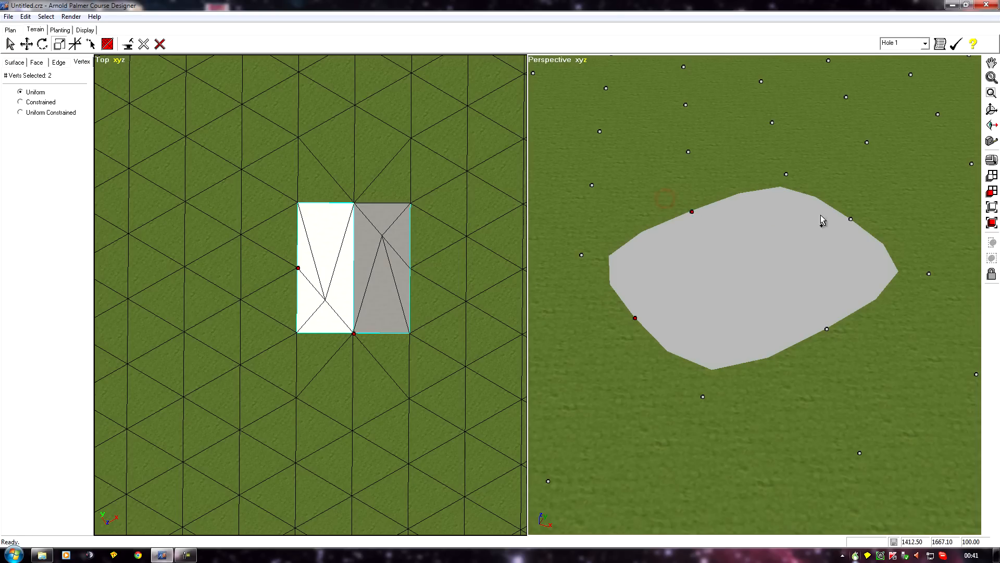
left_click_drag(843, 208, 867, 265, "ctrl")
left_click_drag(815, 323, 815, 345, "ctrl")
left_click(144, 44)
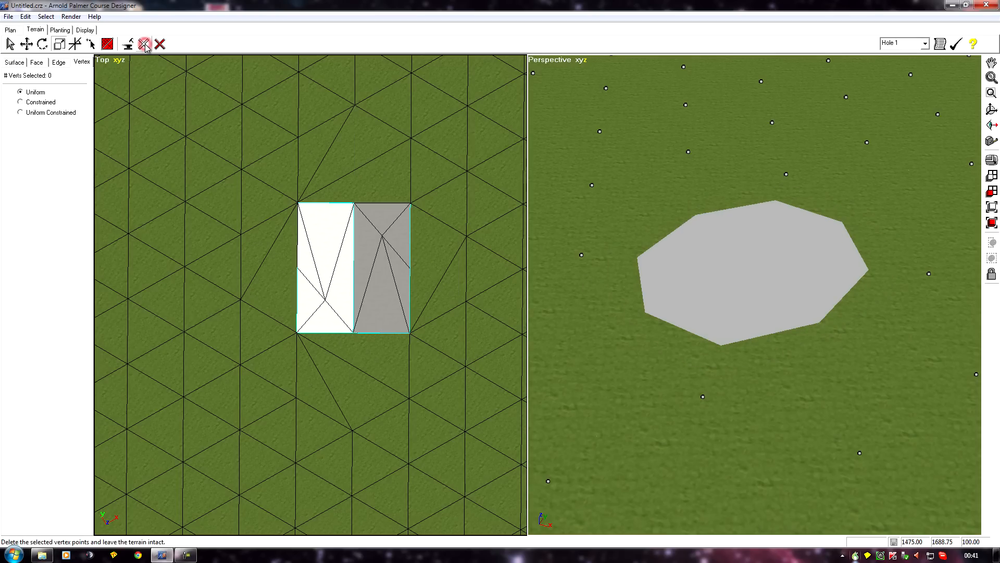
In face mode, fill the hole under the barn with new terrain by inserting vertex points around its edge
right_click_drag(569, 341, 648, 359)
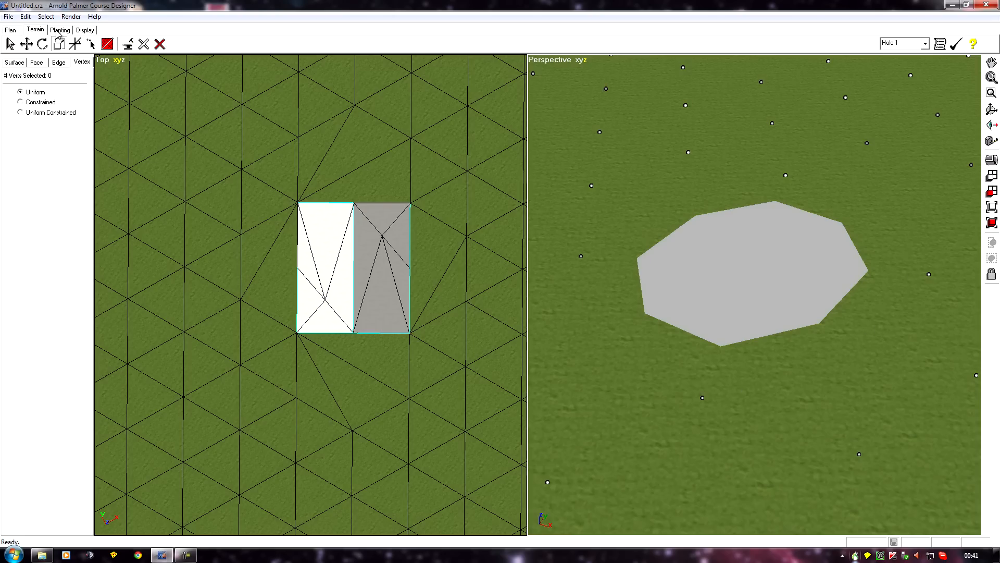
left_click(46, 64)
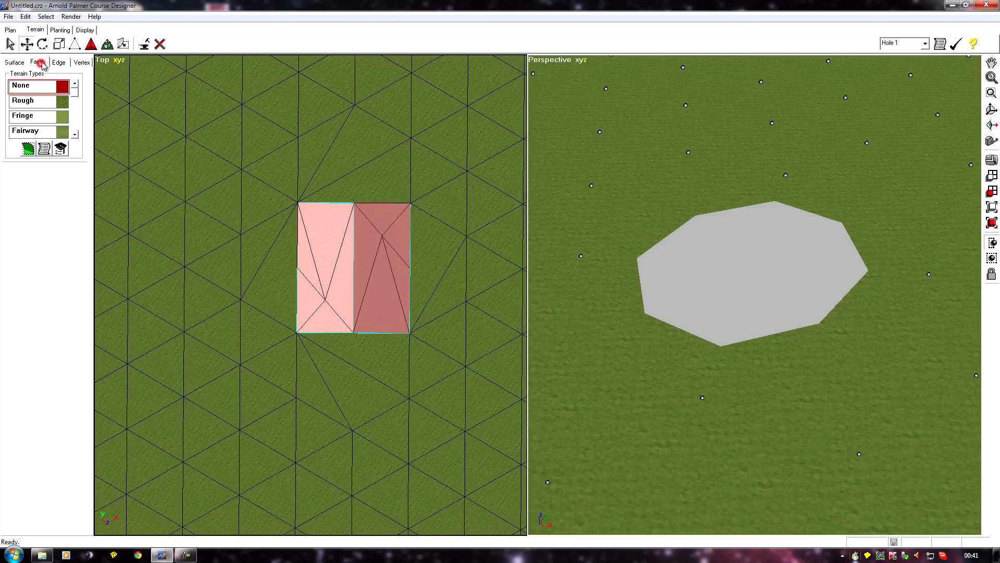
left_click(74, 44)
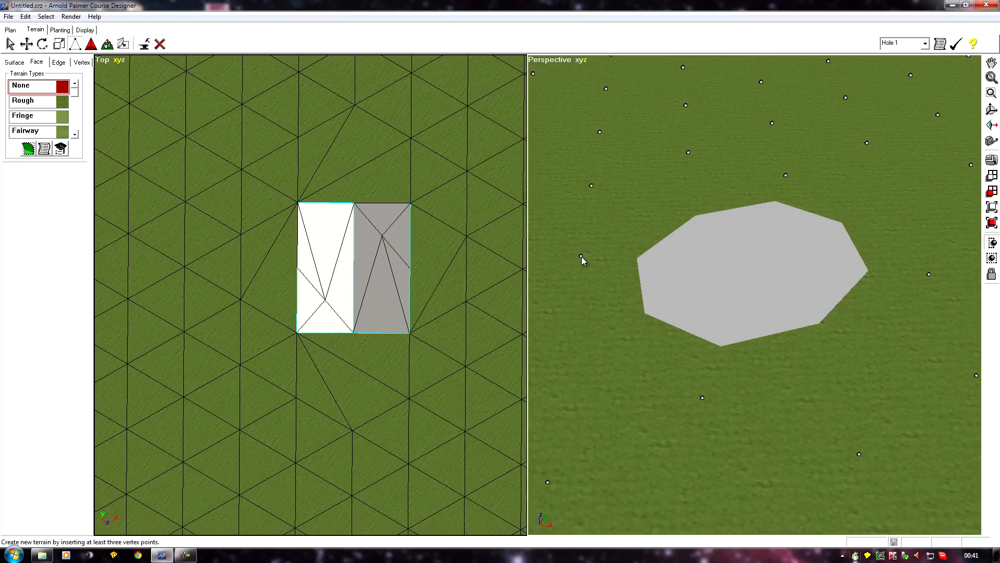
left_click(581, 255)
left_click(703, 397)
left_click(786, 175)
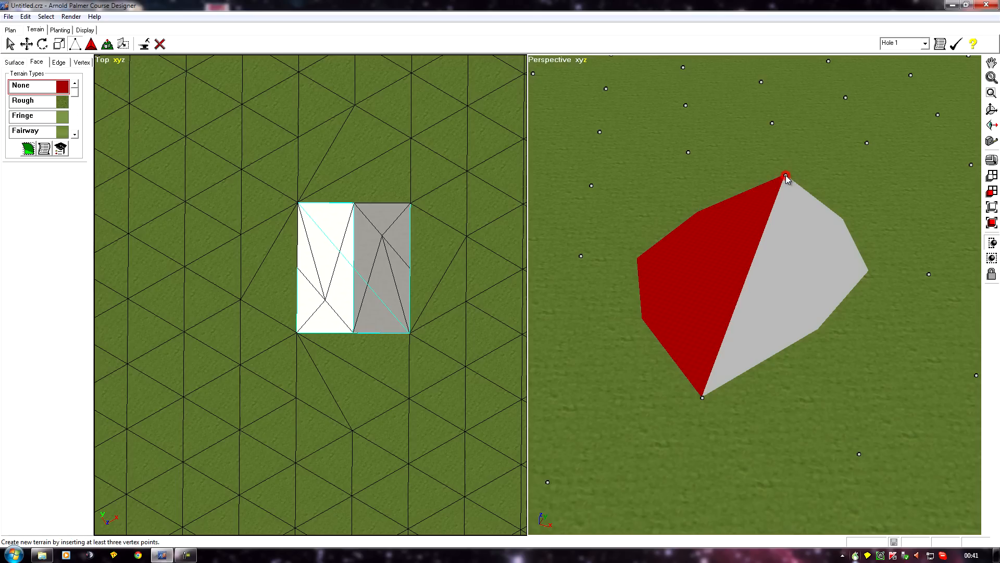
left_click(928, 274)
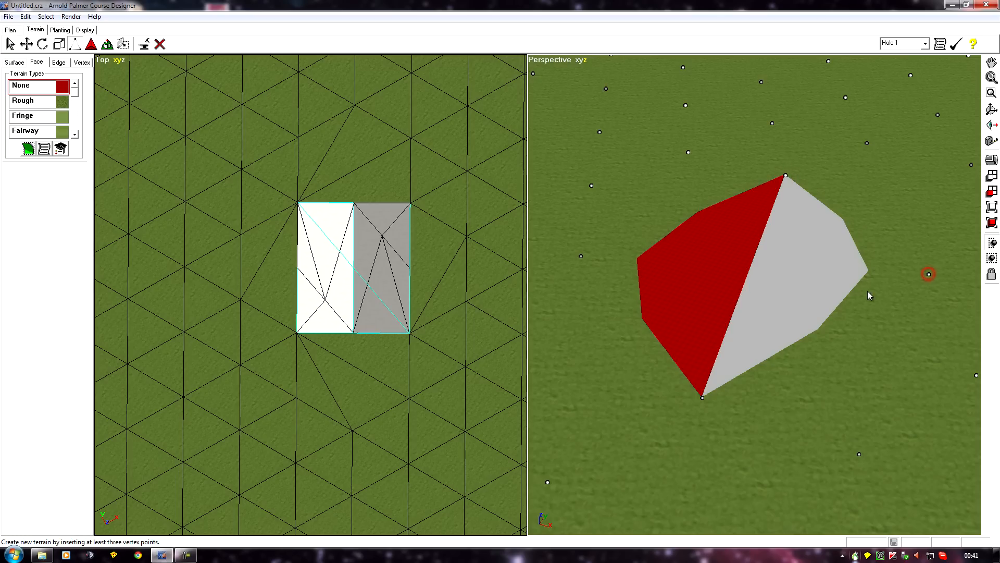
left_click(703, 398)
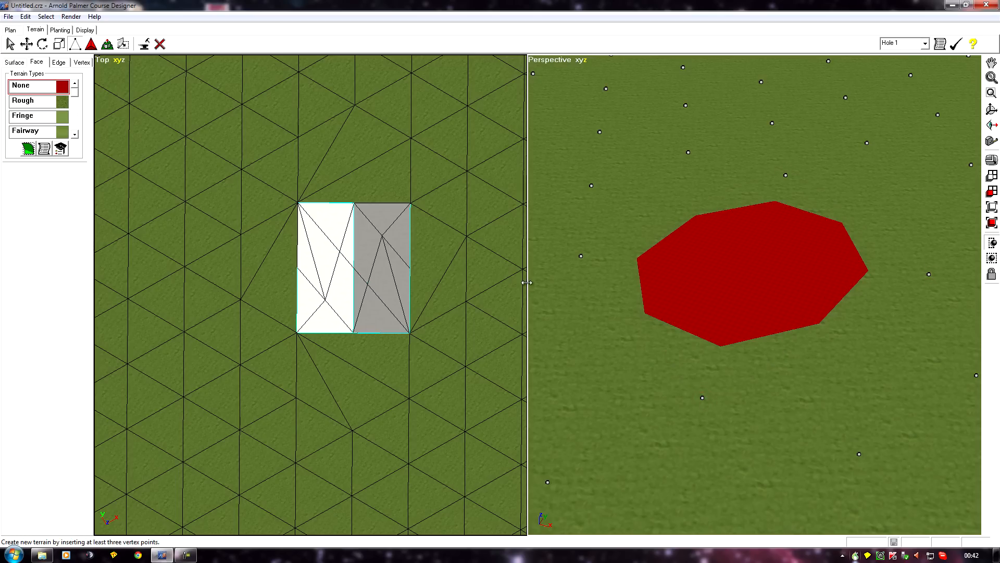
middle_click_drag(574, 231, 584, 267)
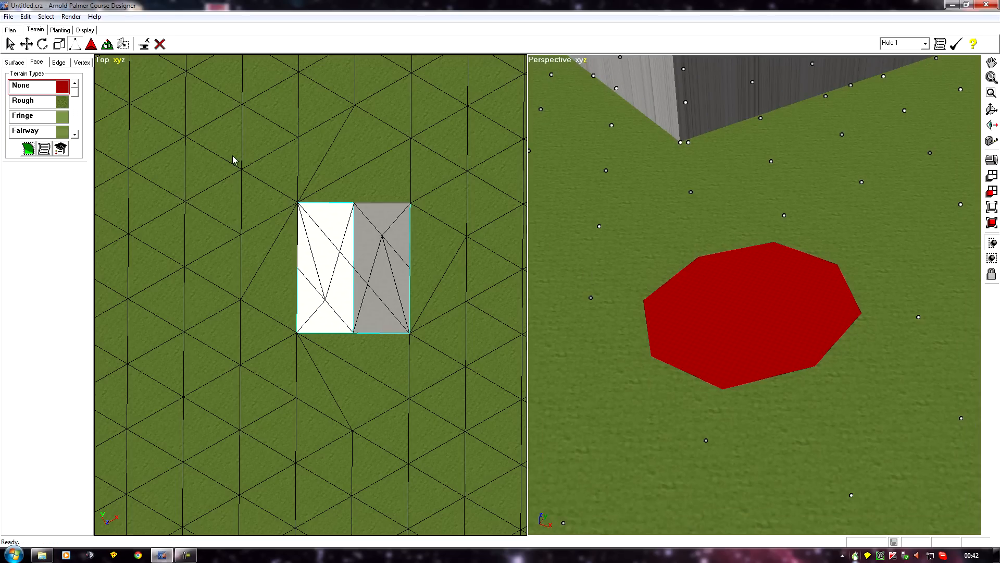
left_click(61, 62)
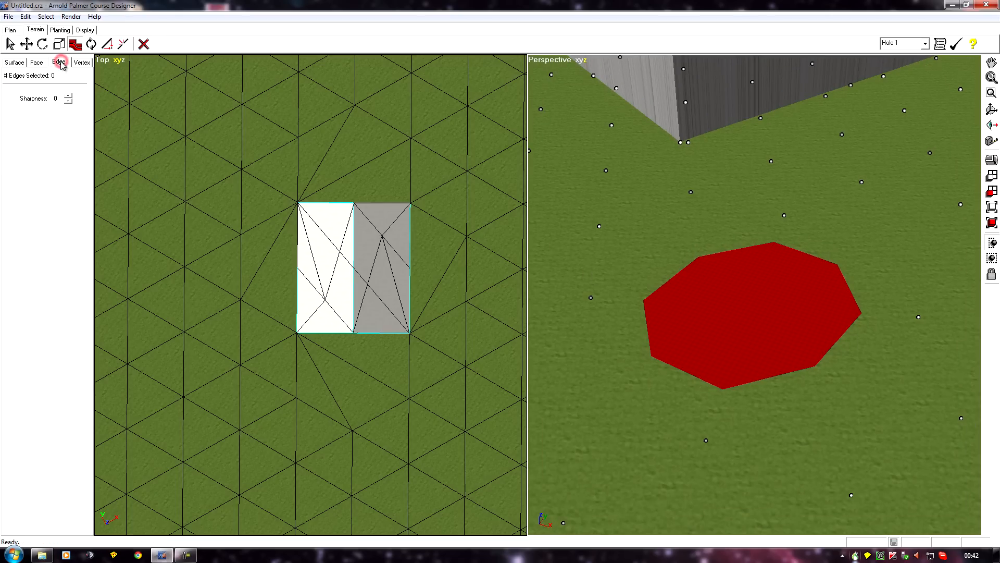
left_click(123, 44)
middle_click_drag(733, 320, 798, 352)
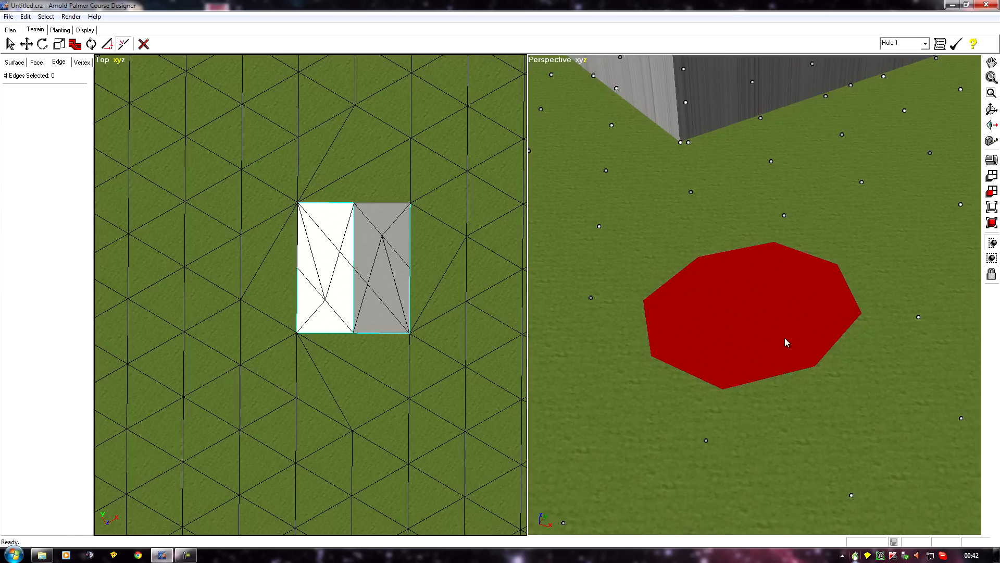
middle_click_drag(610, 391, 601, 388)
scroll(604, 388, "down", 3)
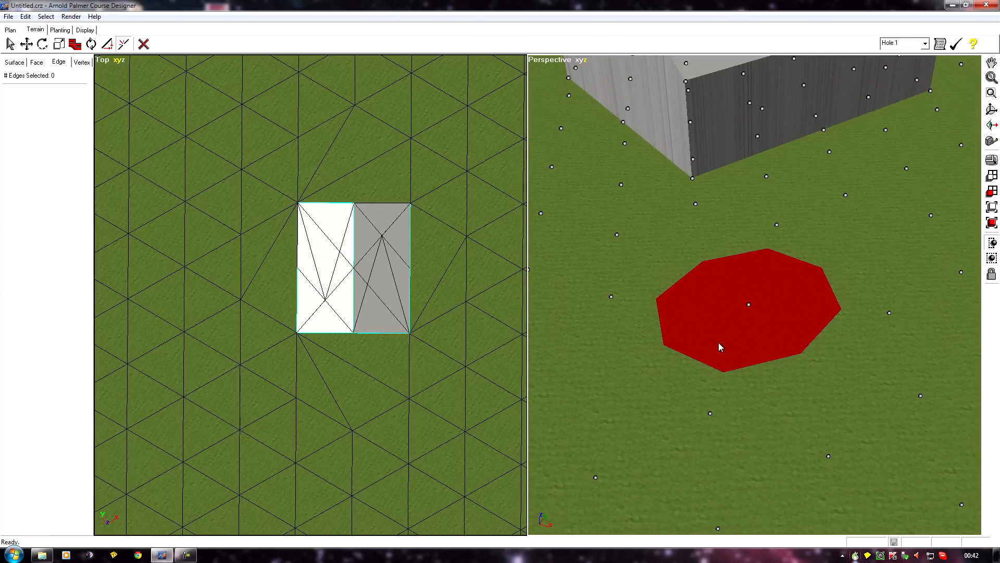
Select the faces of the new terrain patch and apply the Concrete texture to them
left_click(38, 62)
left_click(16, 62)
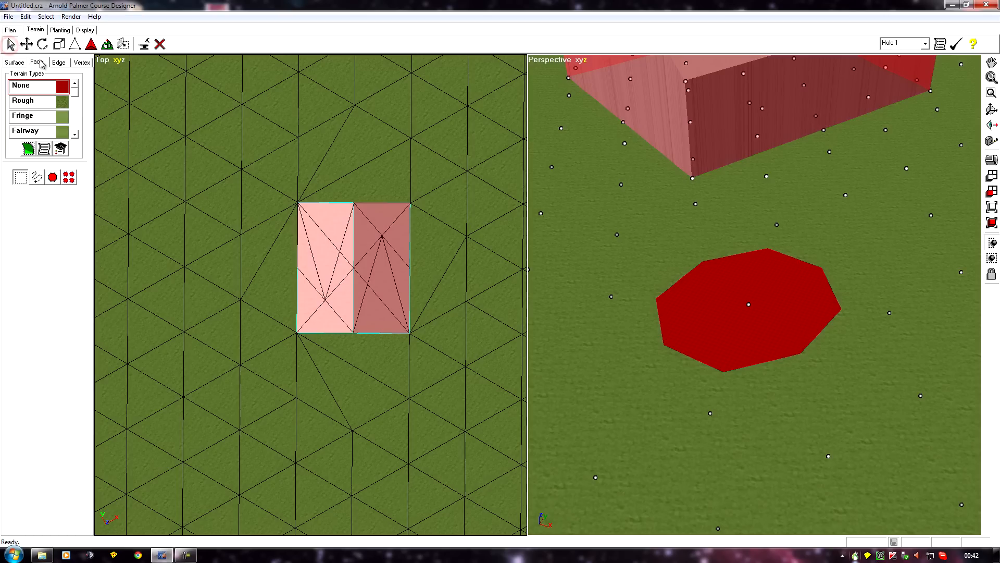
left_click(731, 323)
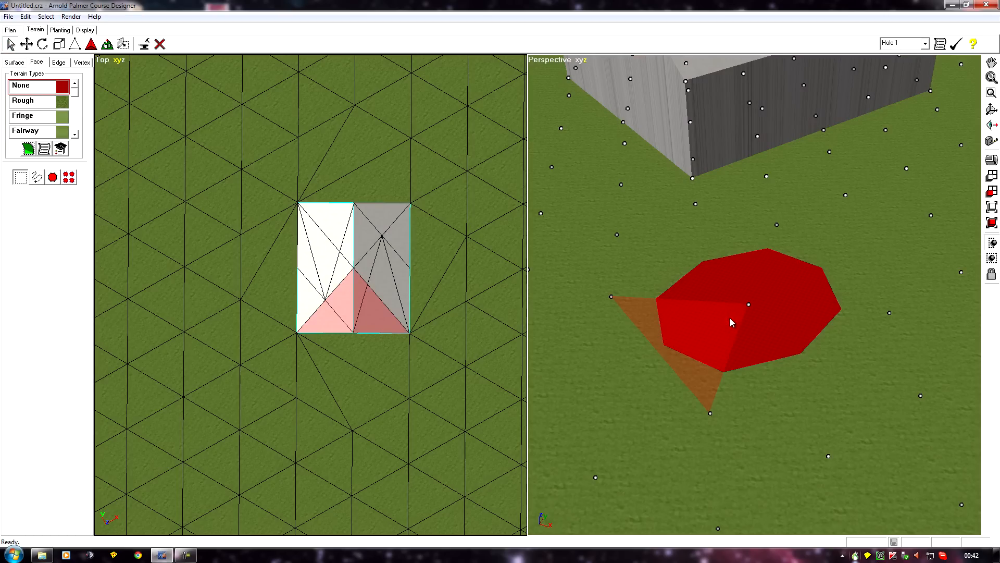
left_click_drag(779, 326, 779, 325)
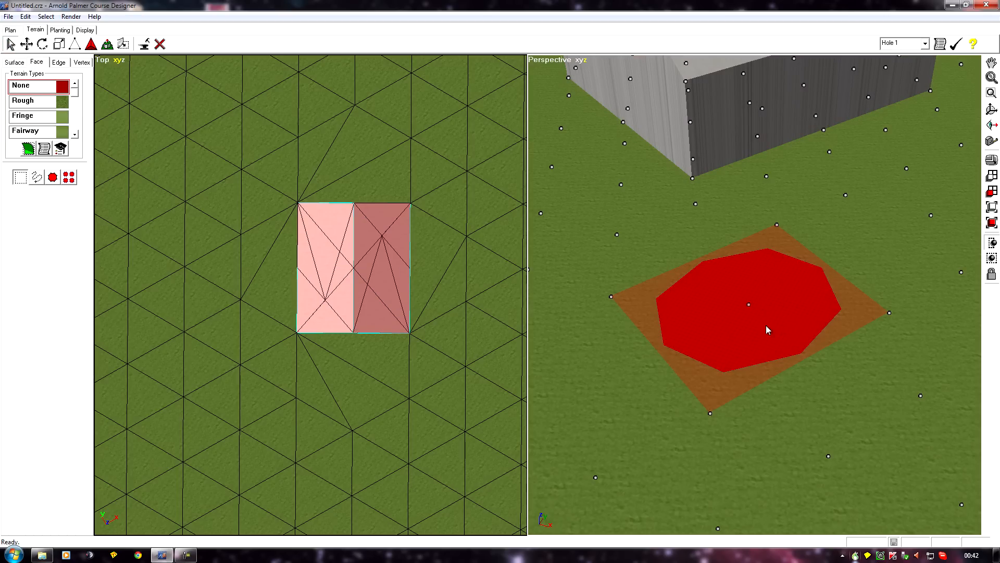
left_click(74, 134)
left_click(74, 135)
left_click(75, 134)
left_click(74, 135)
left_click(74, 134)
left_click(74, 135)
left_click(74, 134)
left_click(22, 100)
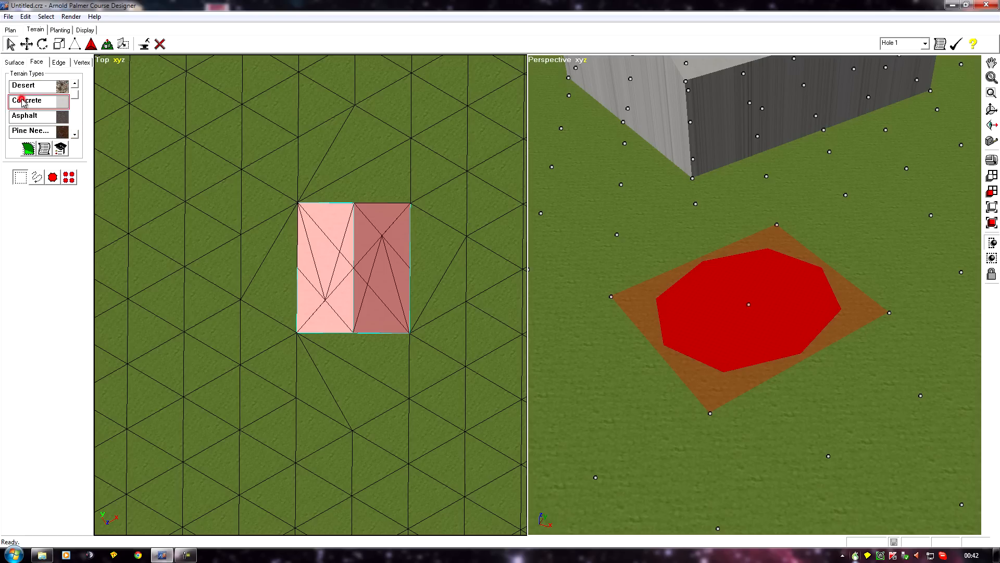
left_click(29, 151)
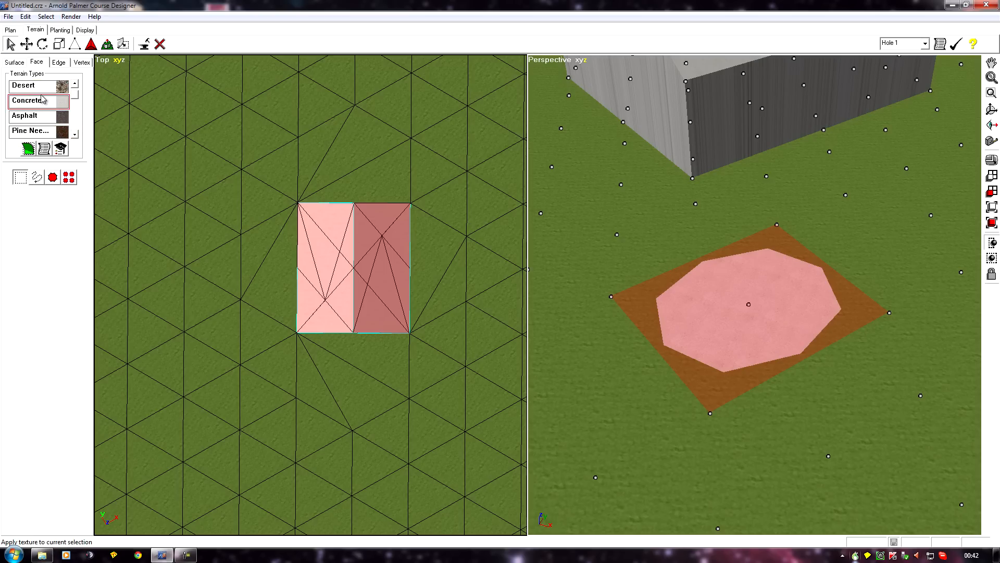
Select the four inner edges of the concrete patch and set their sharpness to -1
left_click(61, 63)
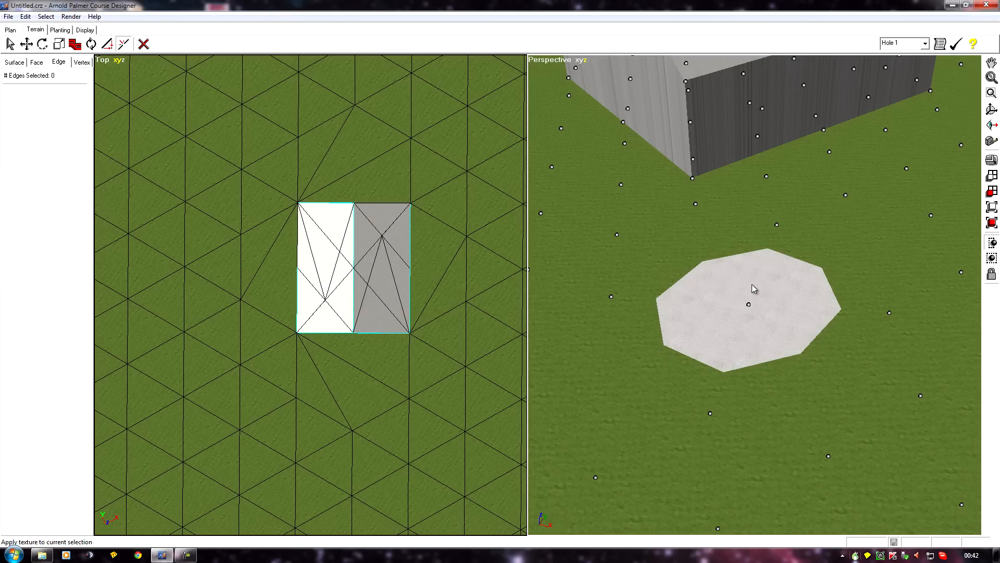
left_click_drag(716, 286, 761, 317)
left_click(76, 45)
left_click(68, 101)
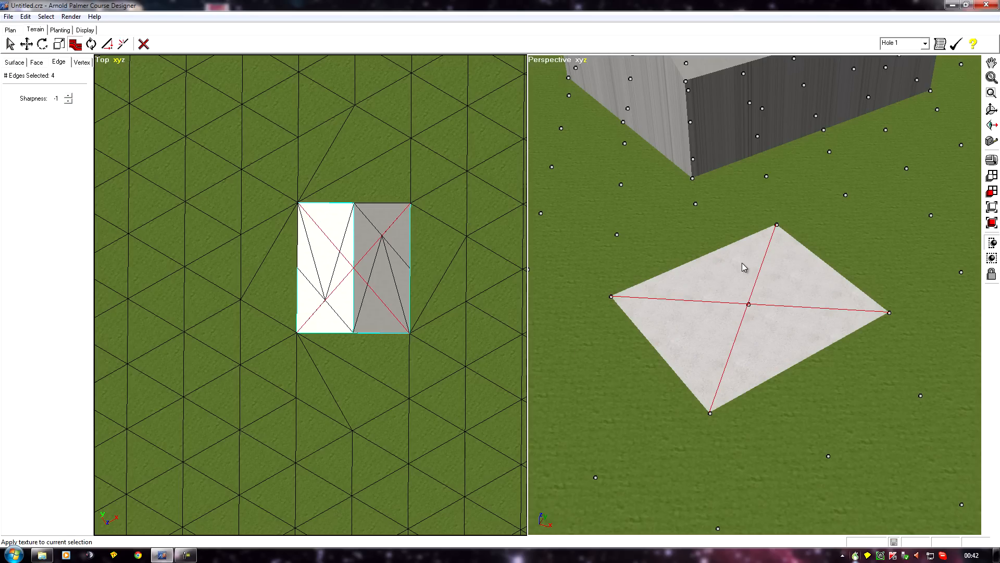
Scale the concrete pad up uniformly so it extends well beyond the barn's footprint
middle_click_drag(586, 410, 590, 391)
scroll(590, 391, "down", 2)
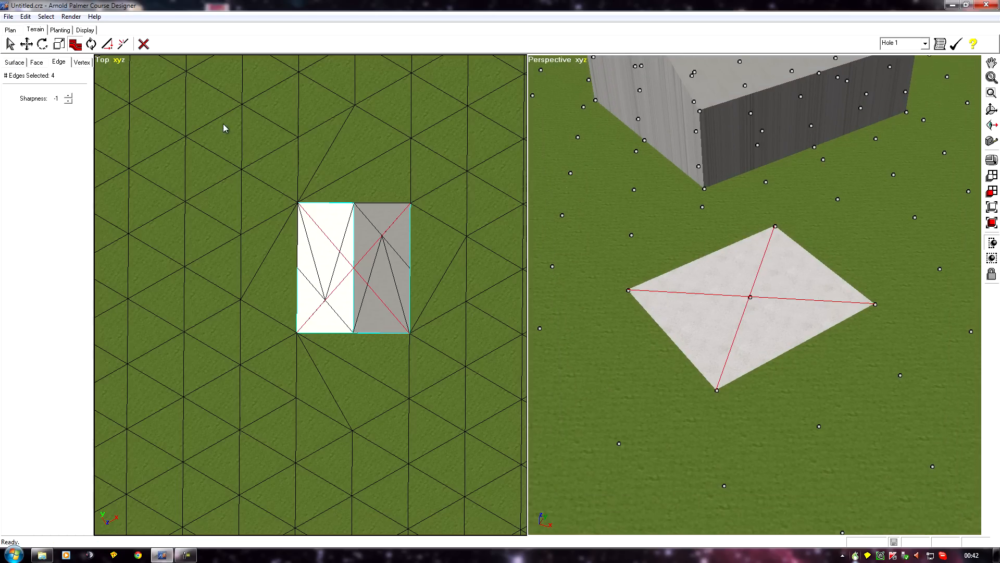
left_click(35, 63)
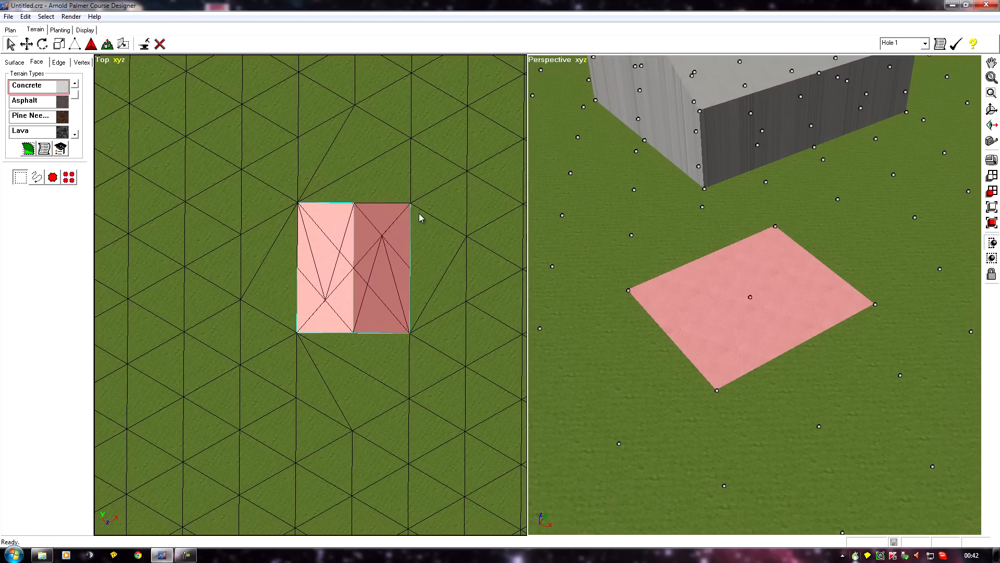
left_click(59, 44)
left_click_drag(679, 312, 706, 328)
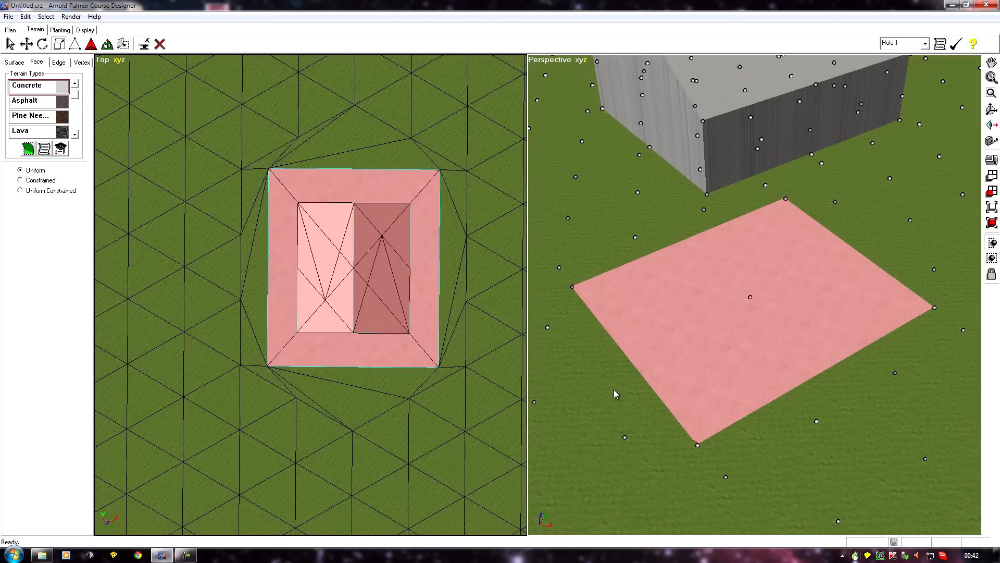
Select all the barn's faces and move them back down so the barn sits on the concrete pad
middle_click_drag(610, 396, 584, 46)
middle_click_drag(599, 483, 546, 478)
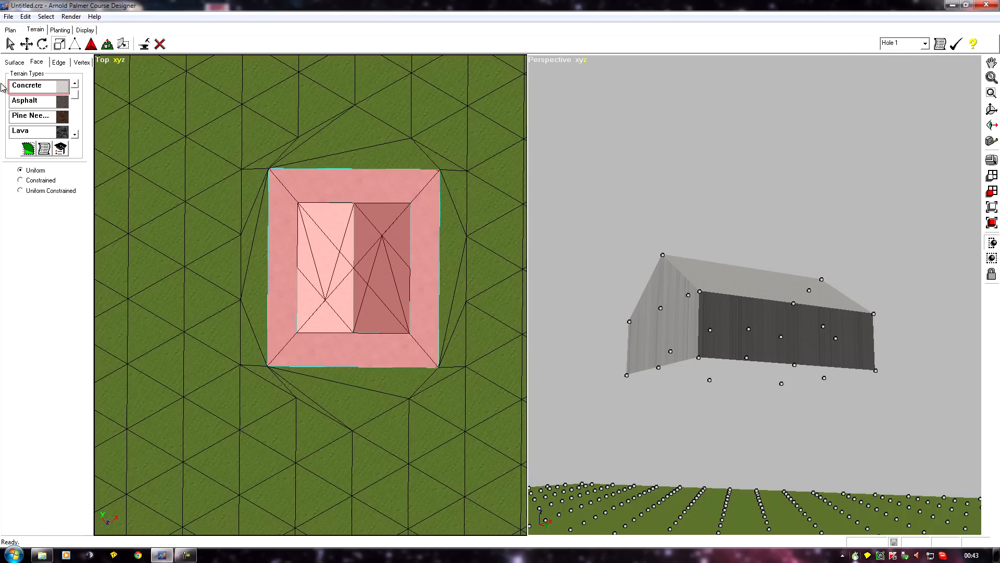
left_click(10, 44)
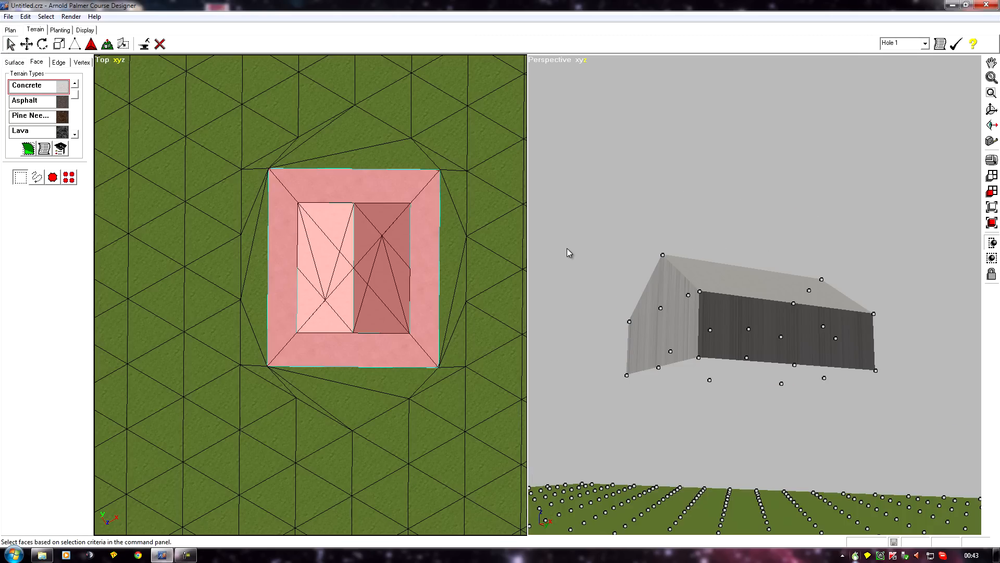
left_click_drag(586, 205, 904, 432)
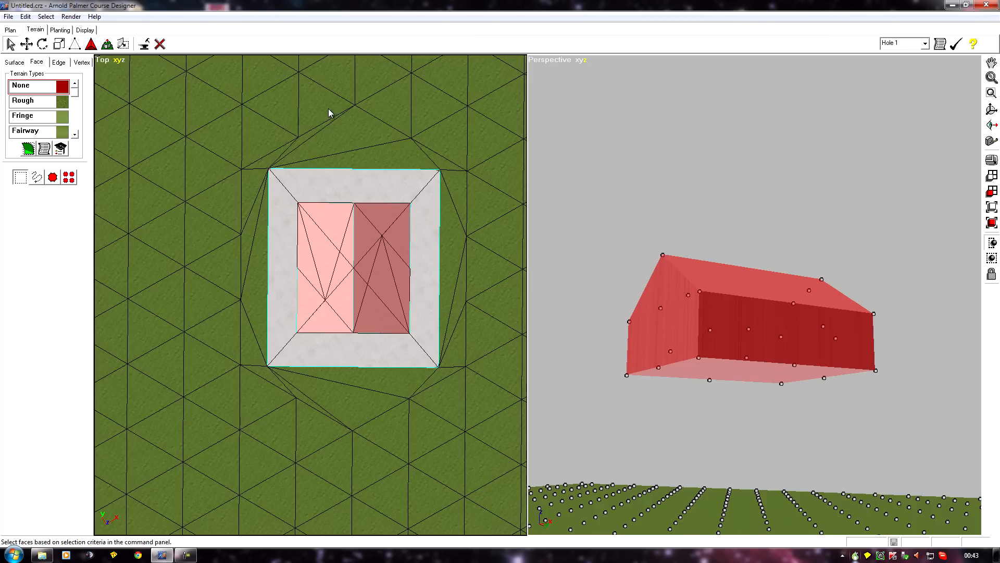
left_click(26, 44)
middle_click_drag(640, 133, 647, 231)
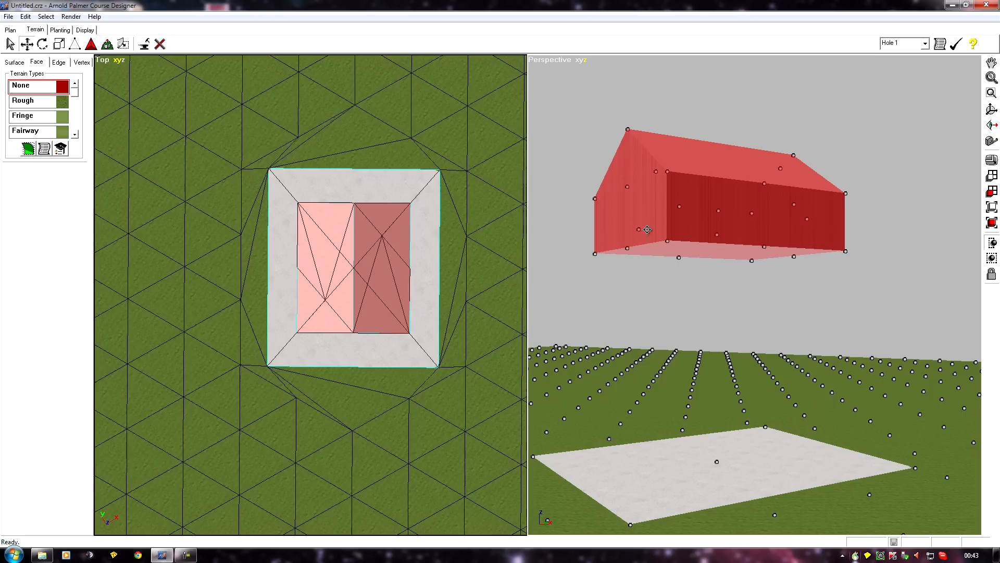
left_click_drag(657, 190, 658, 399)
scroll(599, 358, "up", 1)
middle_click_drag(599, 352, 633, 123)
scroll(596, 263, "up", 3)
middle_click_drag(614, 342, 674, 306)
scroll(674, 306, "up", 1)
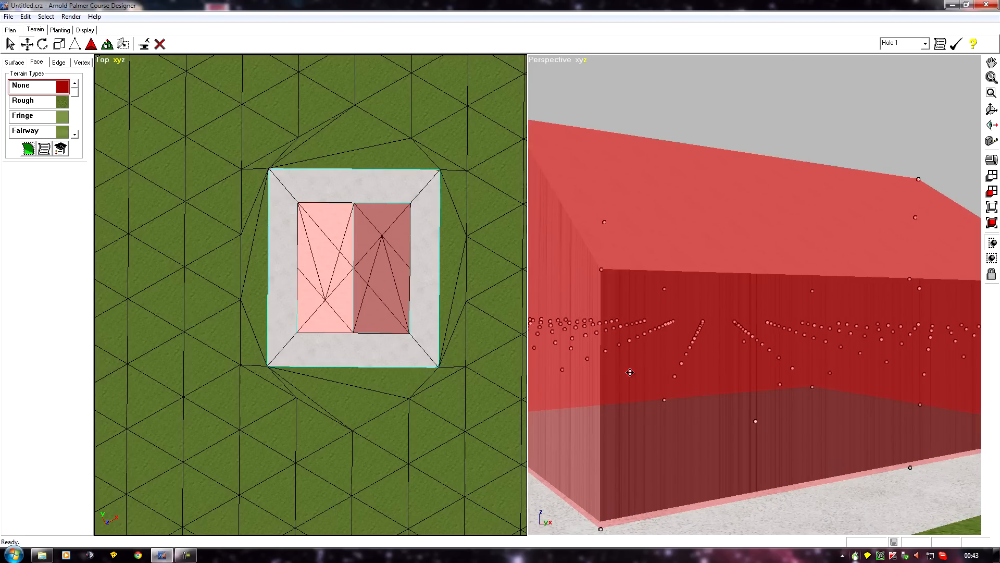
left_click_drag(630, 371, 630, 370)
scroll(630, 369, "down", 4)
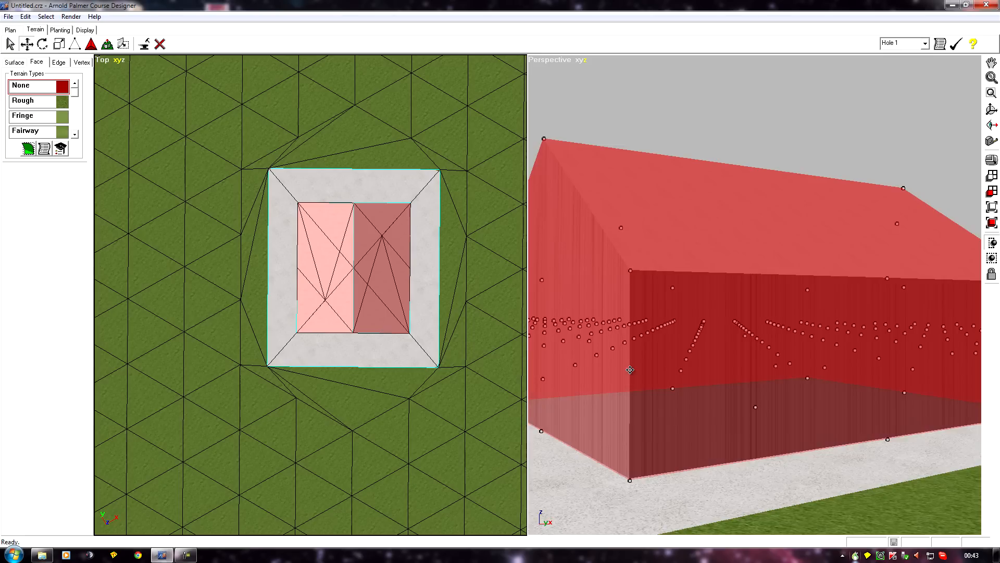
middle_click_drag(630, 369, 623, 527)
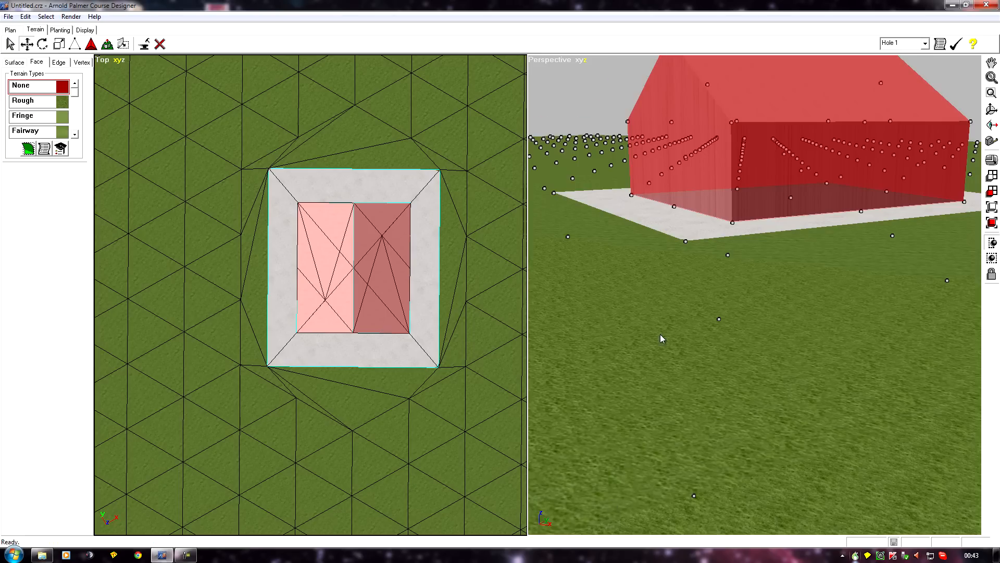
middle_click_drag(647, 386, 624, 521)
Clear the barn selection and orbit around the barn to inspect it on its concrete pad
left_click(663, 527)
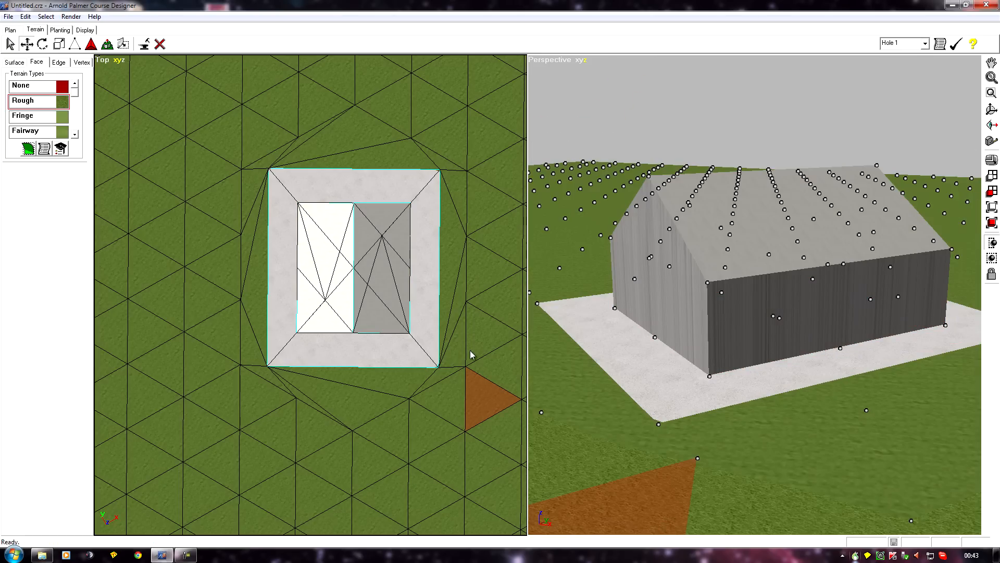
scroll(530, 356, "down", 4)
middle_click_drag(608, 345, 639, 445)
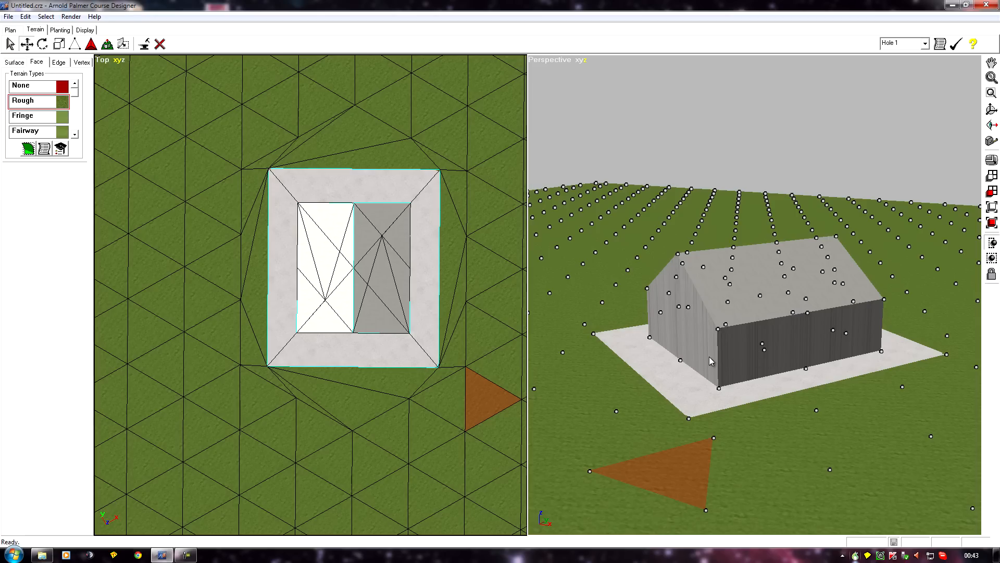
middle_click_drag(599, 411, 738, 487)
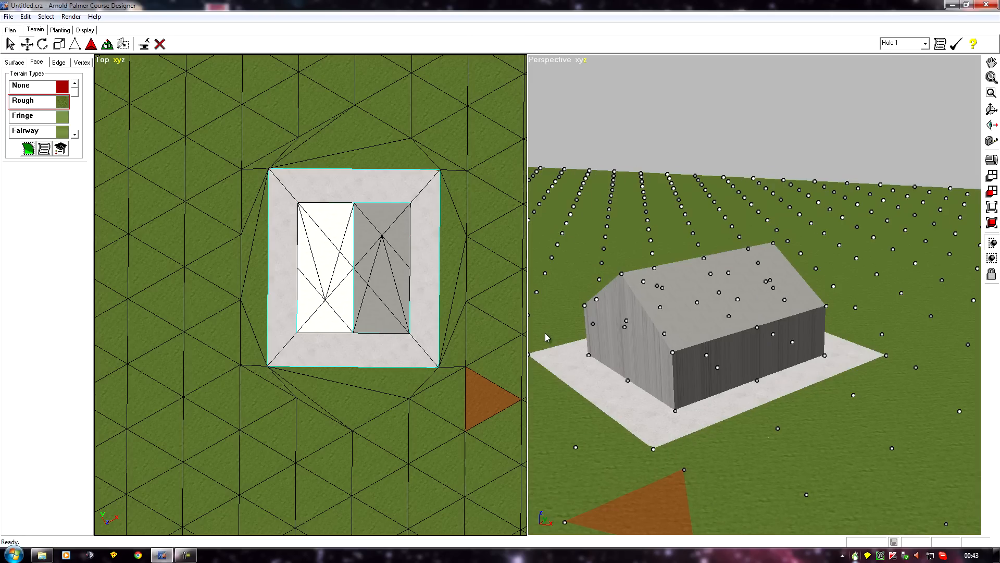